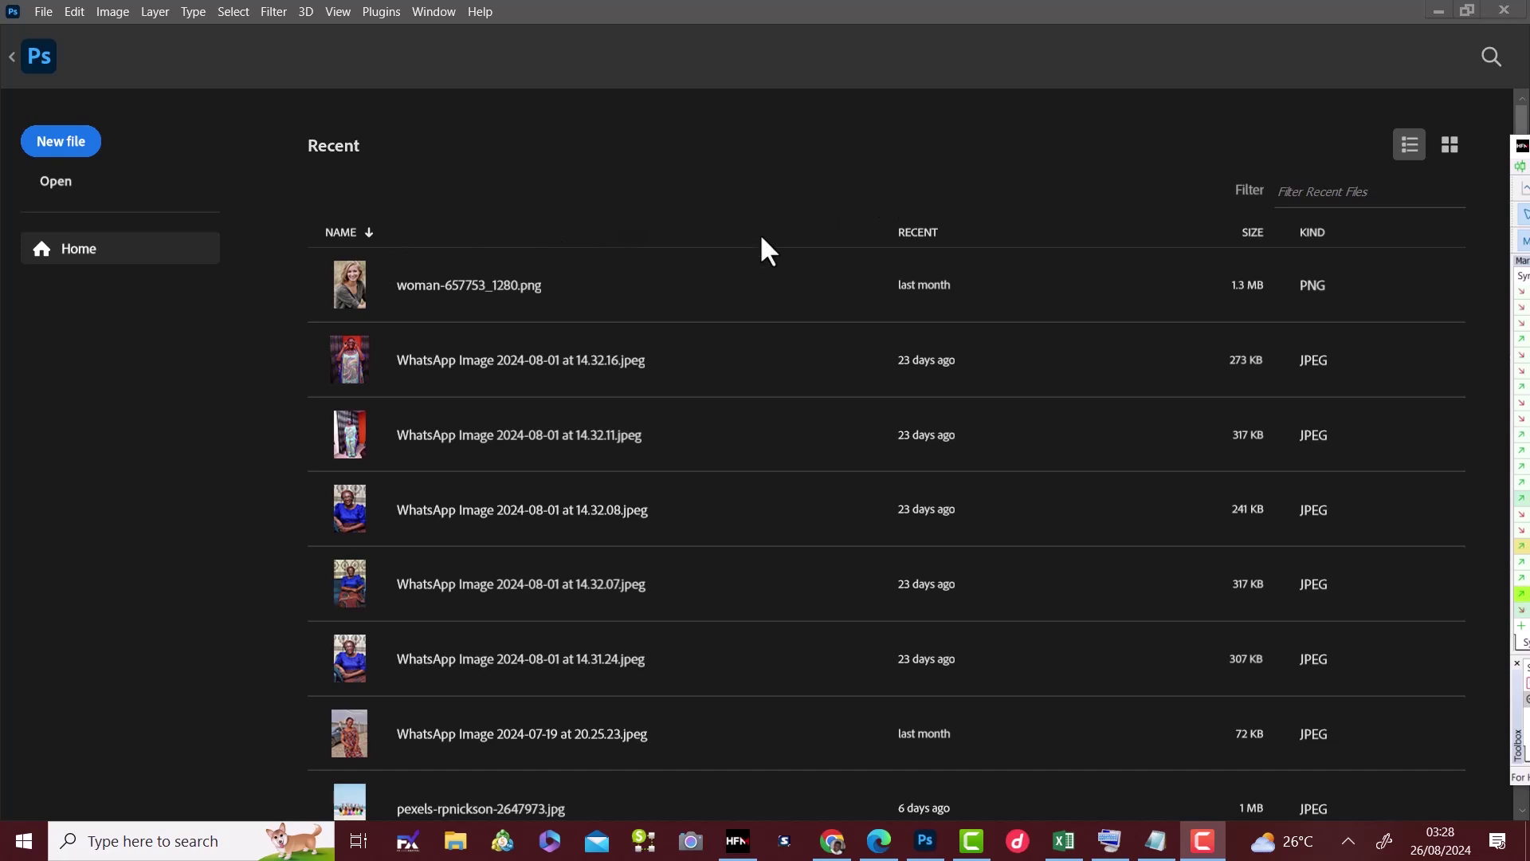
Bring Photoshop forward and go from the Home screen back to the blank Untitled-2 document
left_click(40, 53)
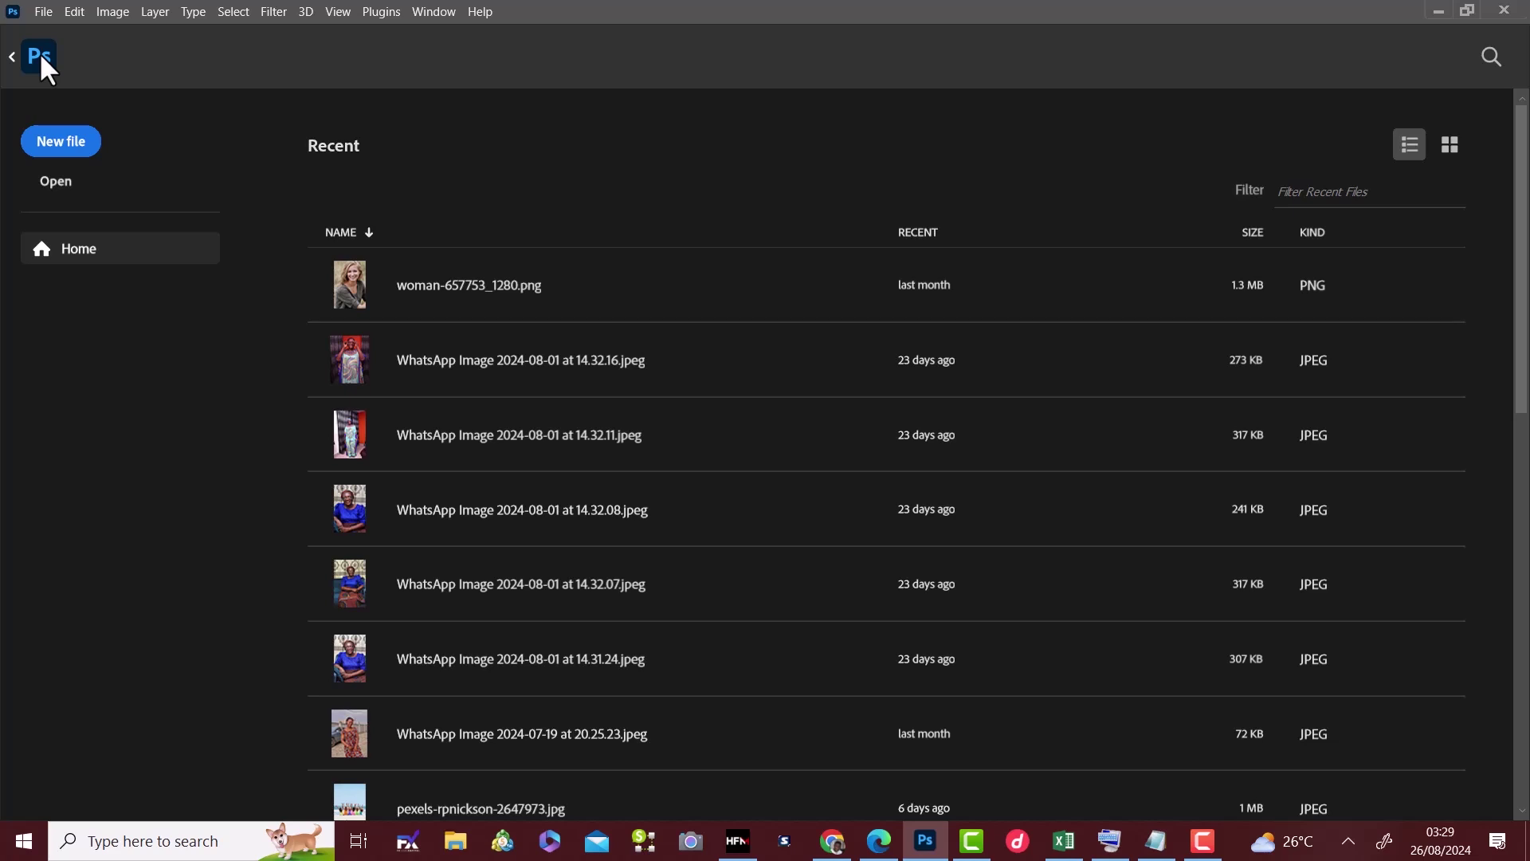
left_click(40, 57)
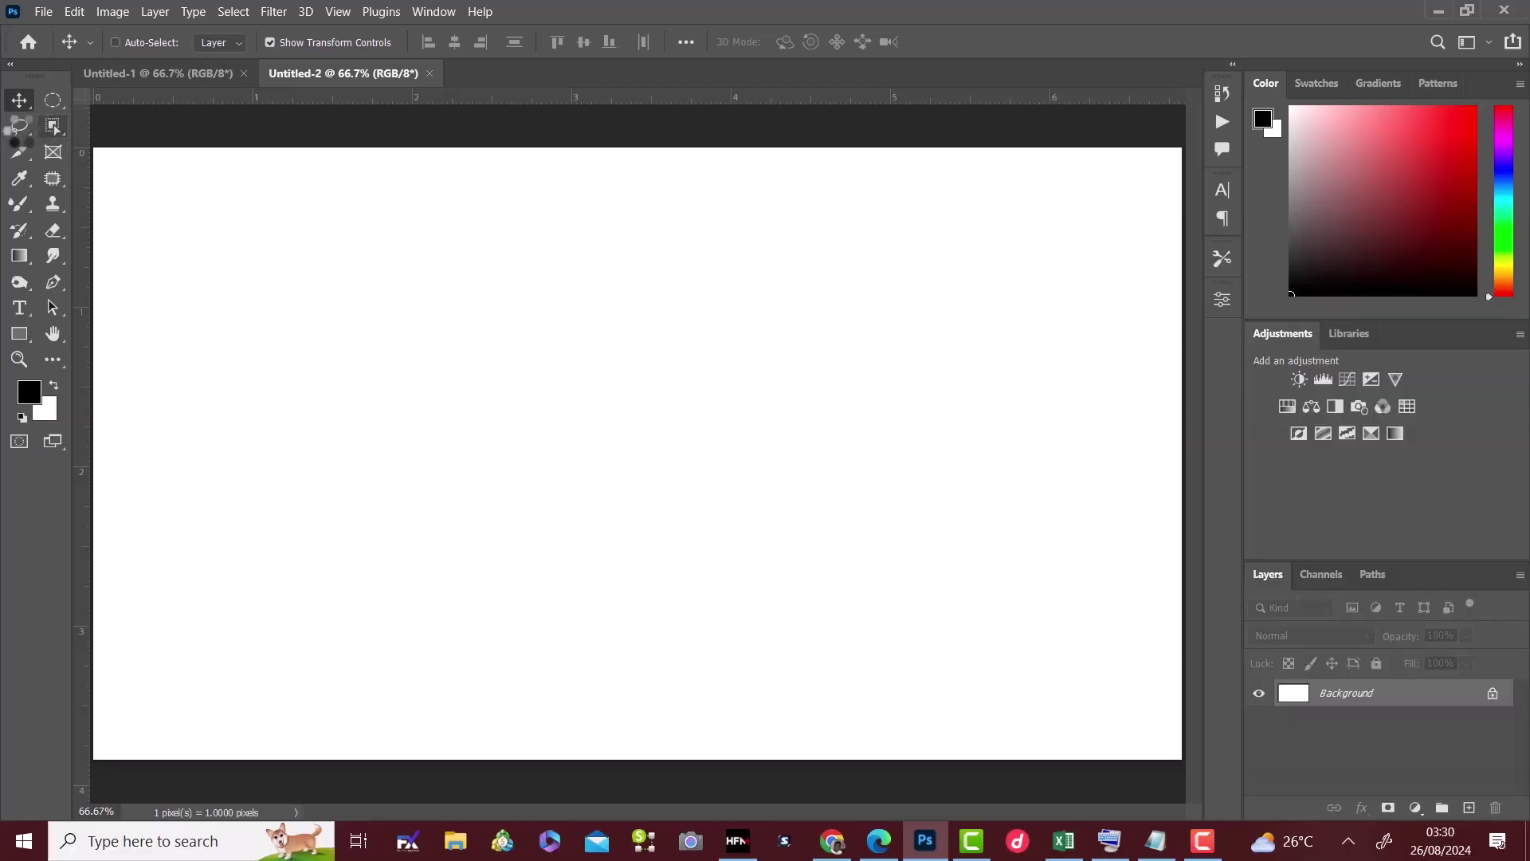
Show the Object Selection tool group with Quick Selection and Magic Wand
left_click(53, 126)
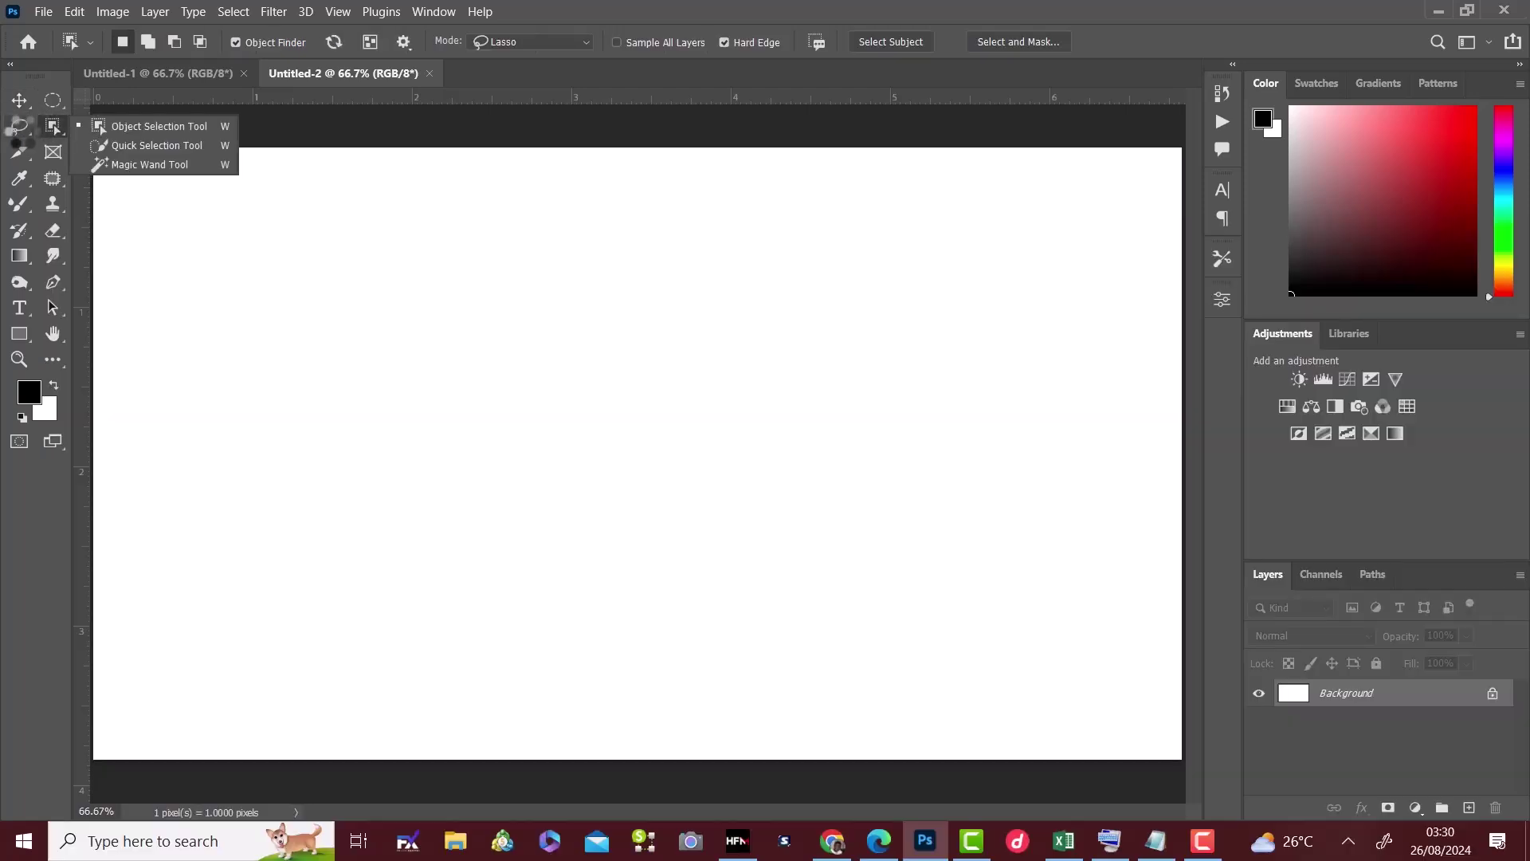
Cycle through the Lasso, Marquee, Move, Eyedropper, Brush, History Brush and Burn groups, ending on Type
left_click(13, 134)
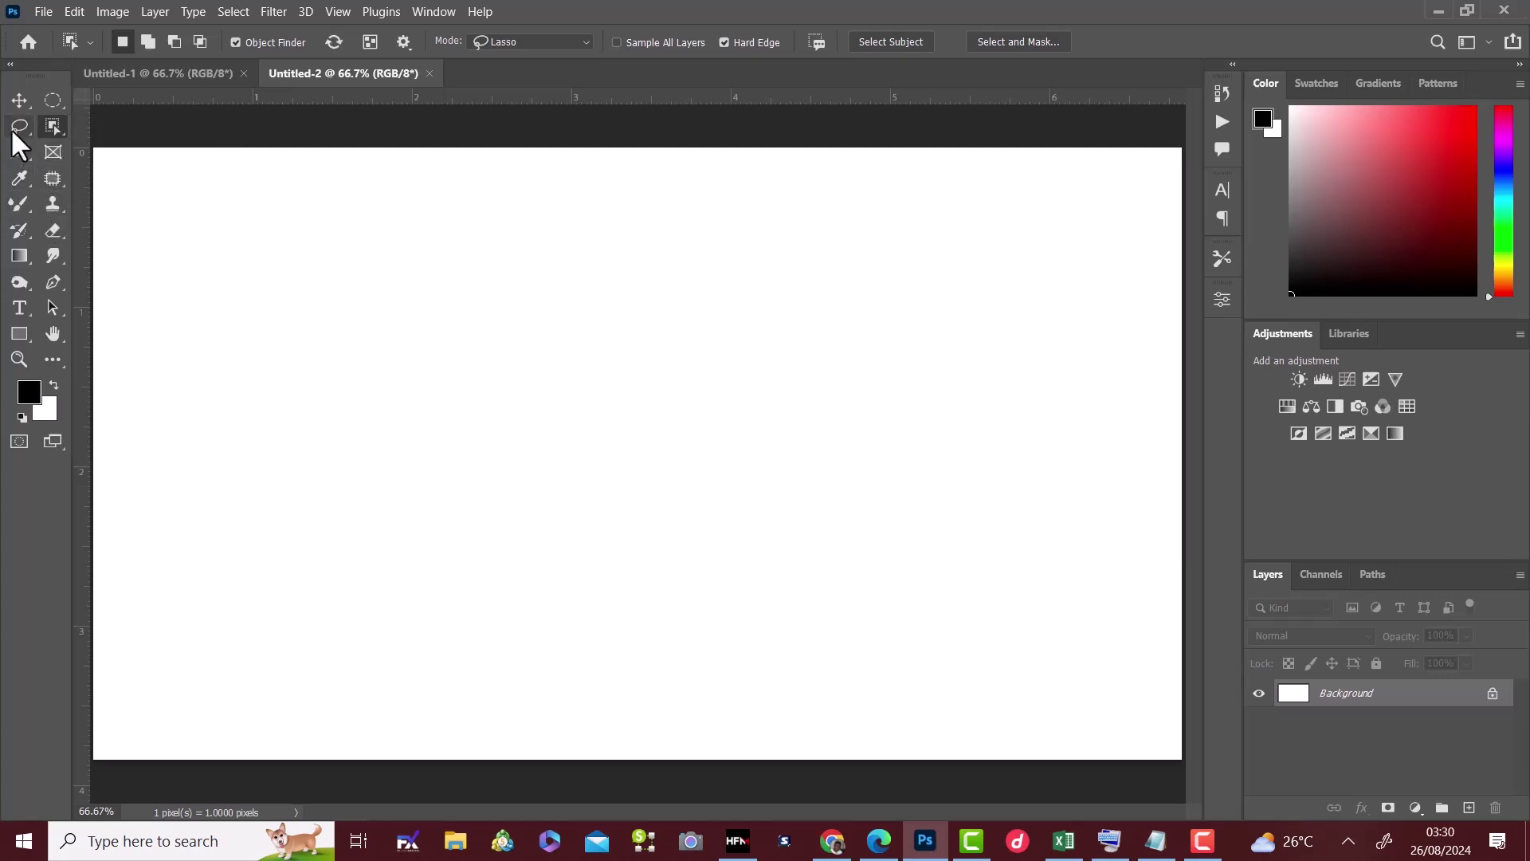
left_click(19, 126)
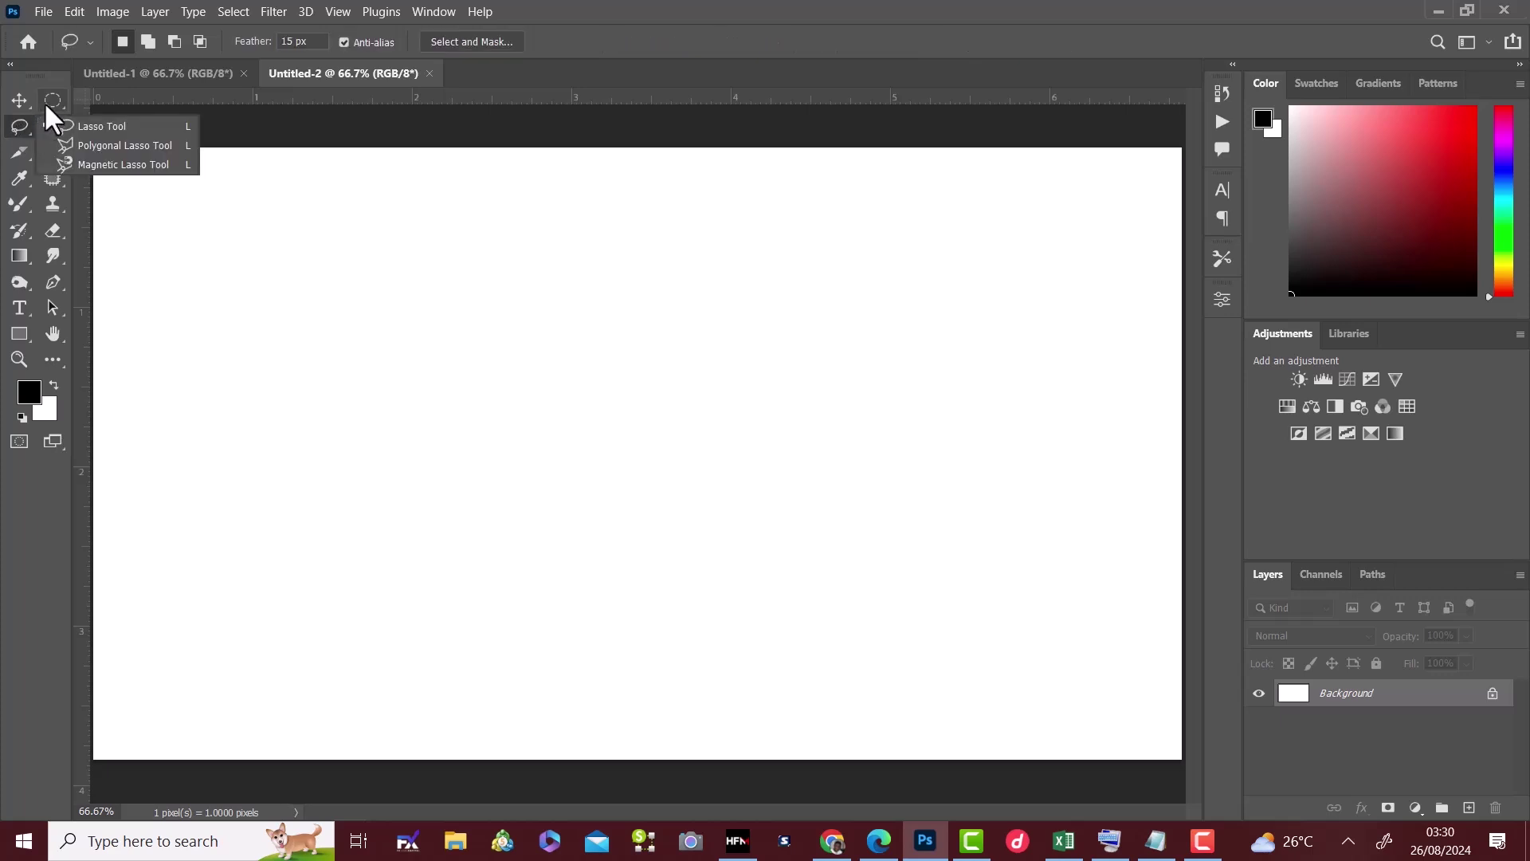
left_click(45, 102)
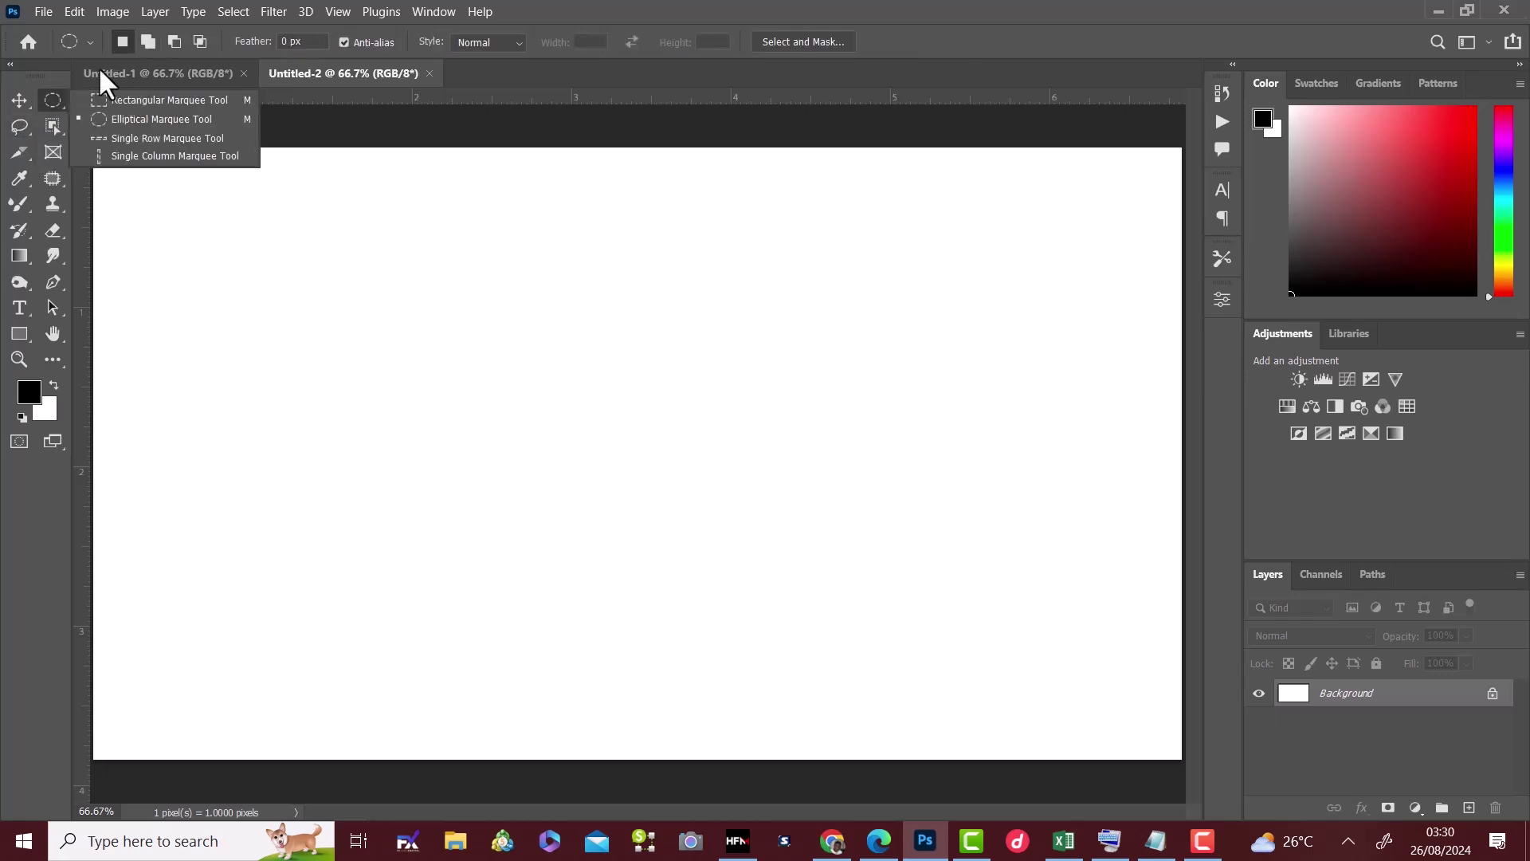
left_click(12, 106)
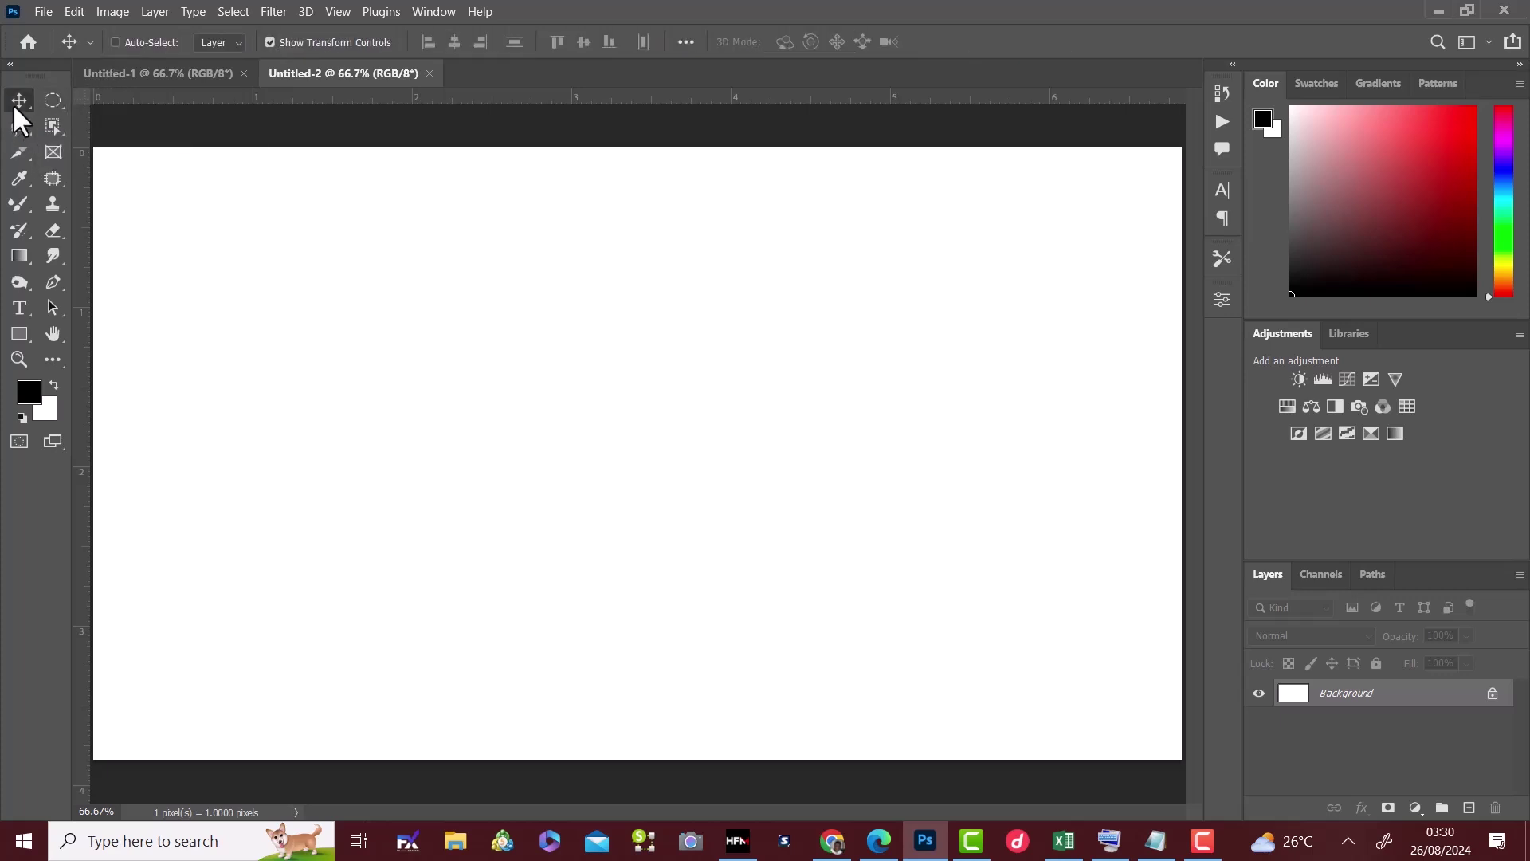
left_click(16, 183)
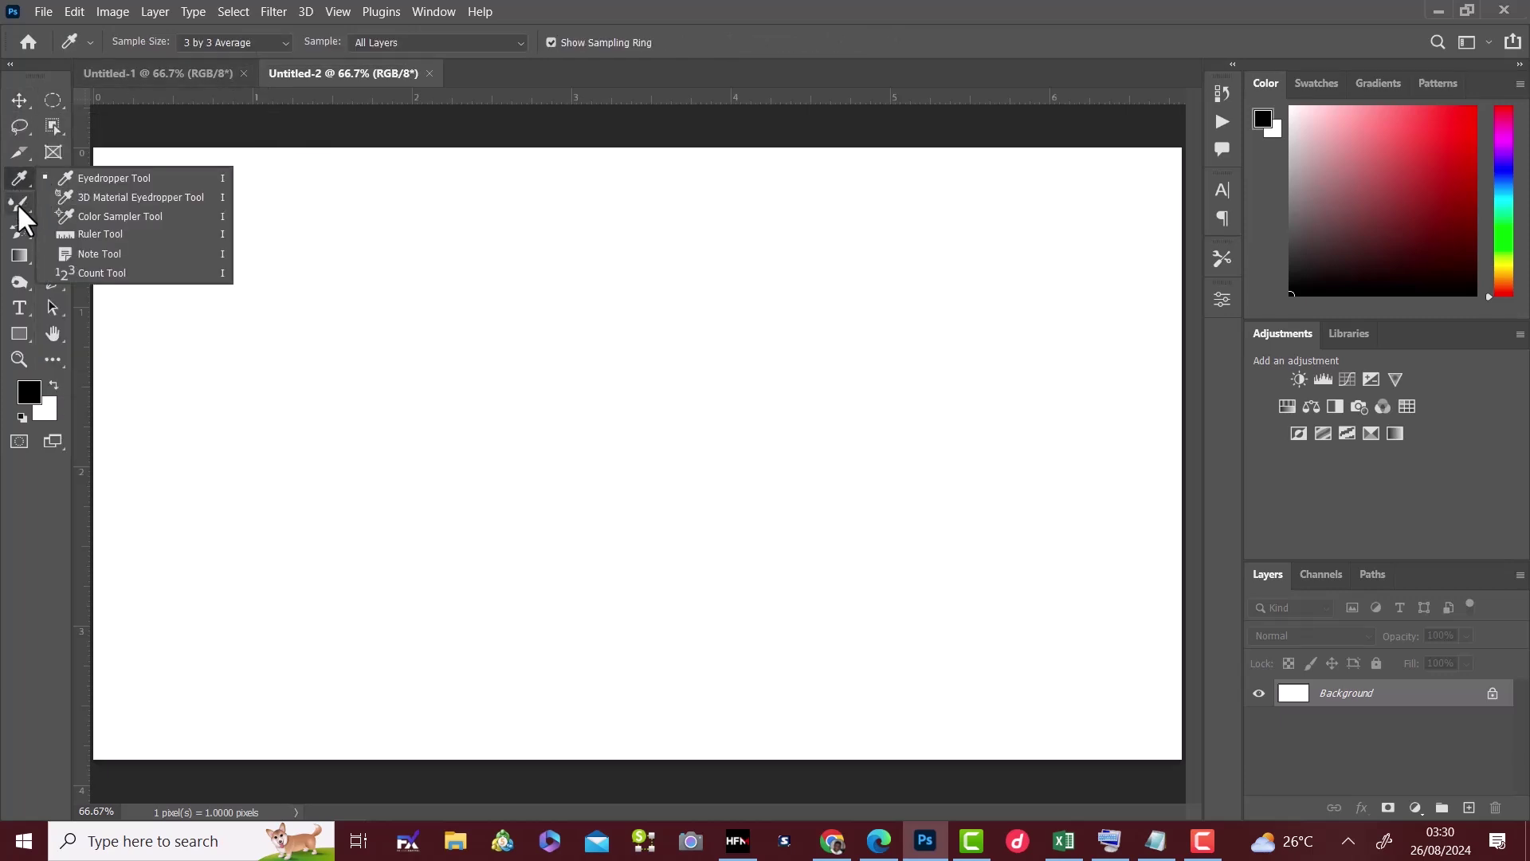
left_click(17, 205)
left_click(18, 236)
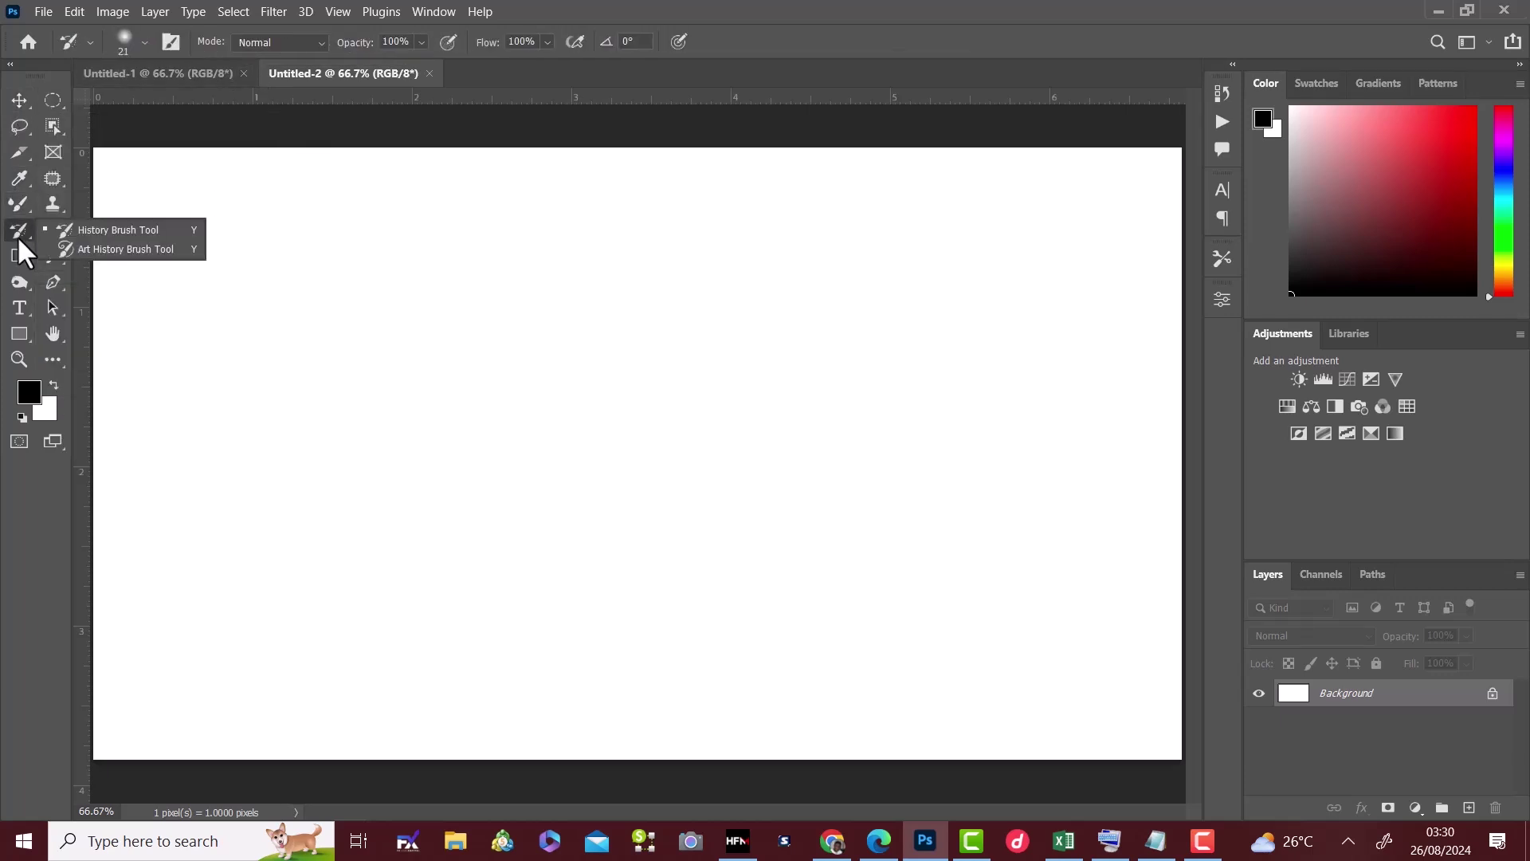
left_click(18, 276)
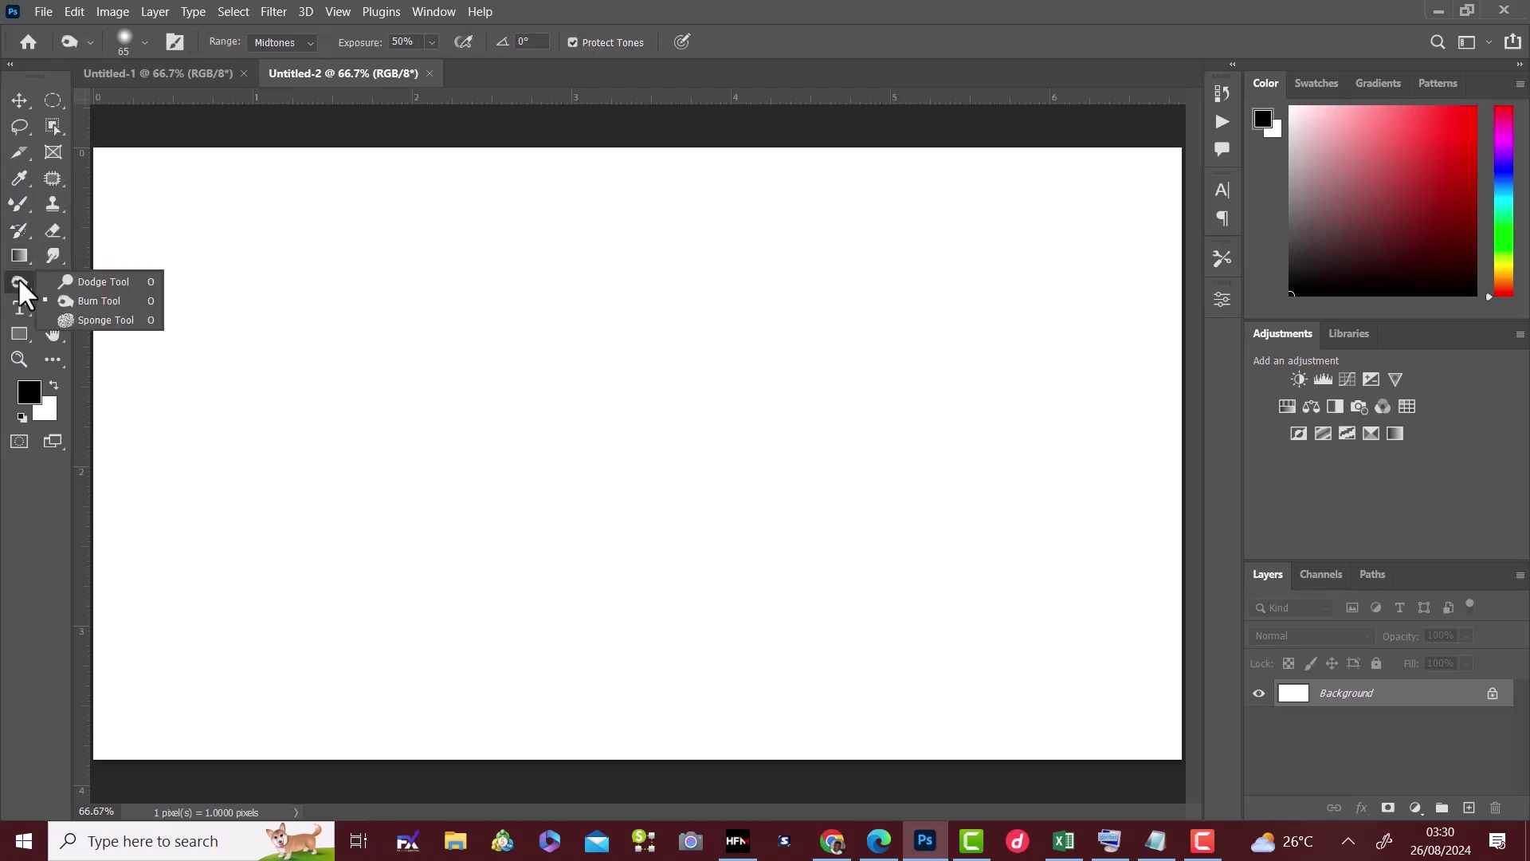
left_click(20, 306)
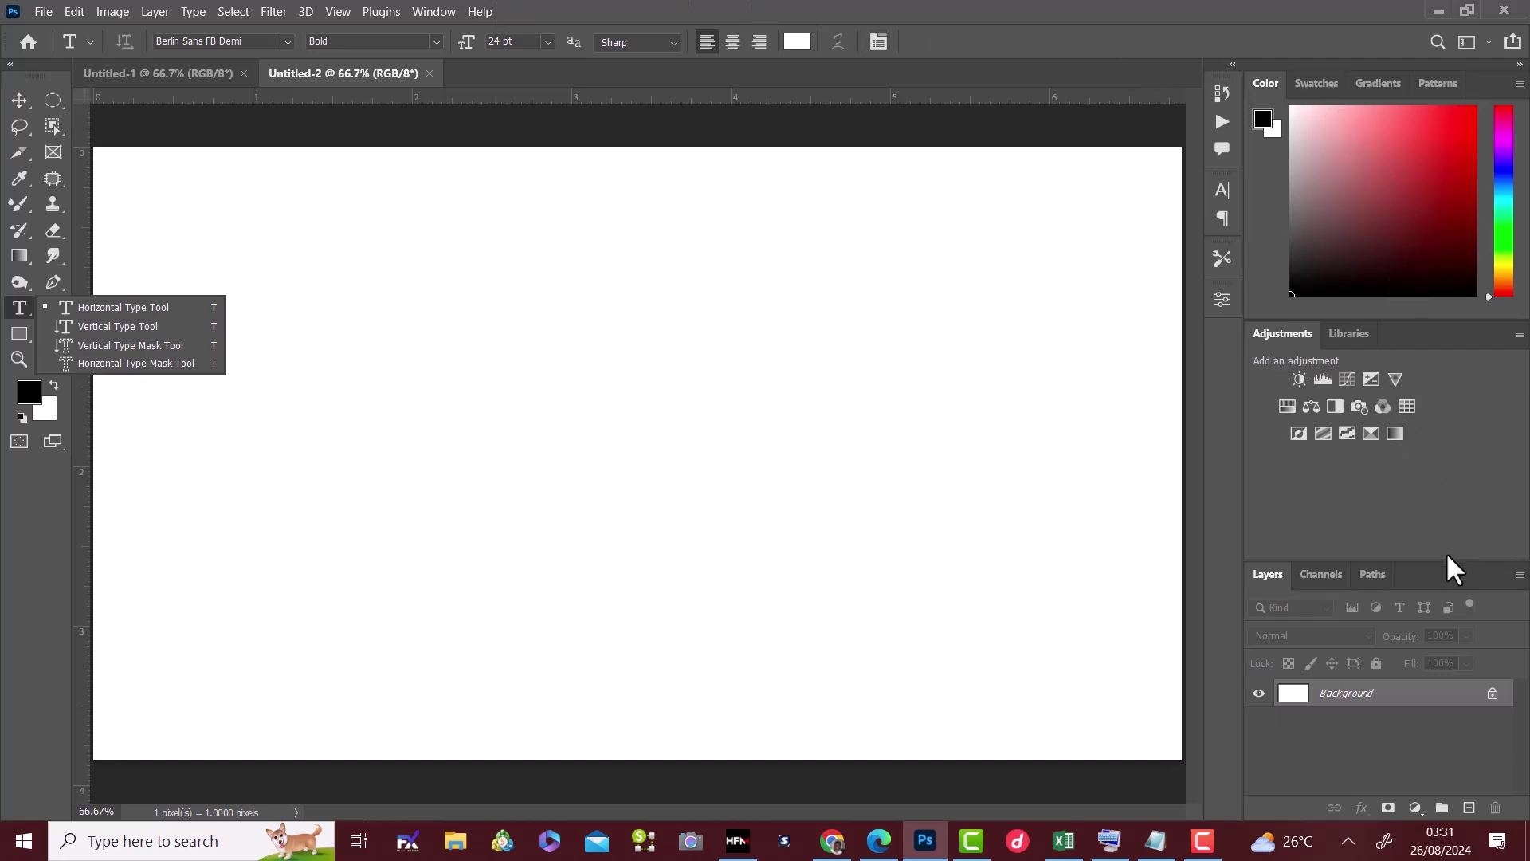
key("Escape")
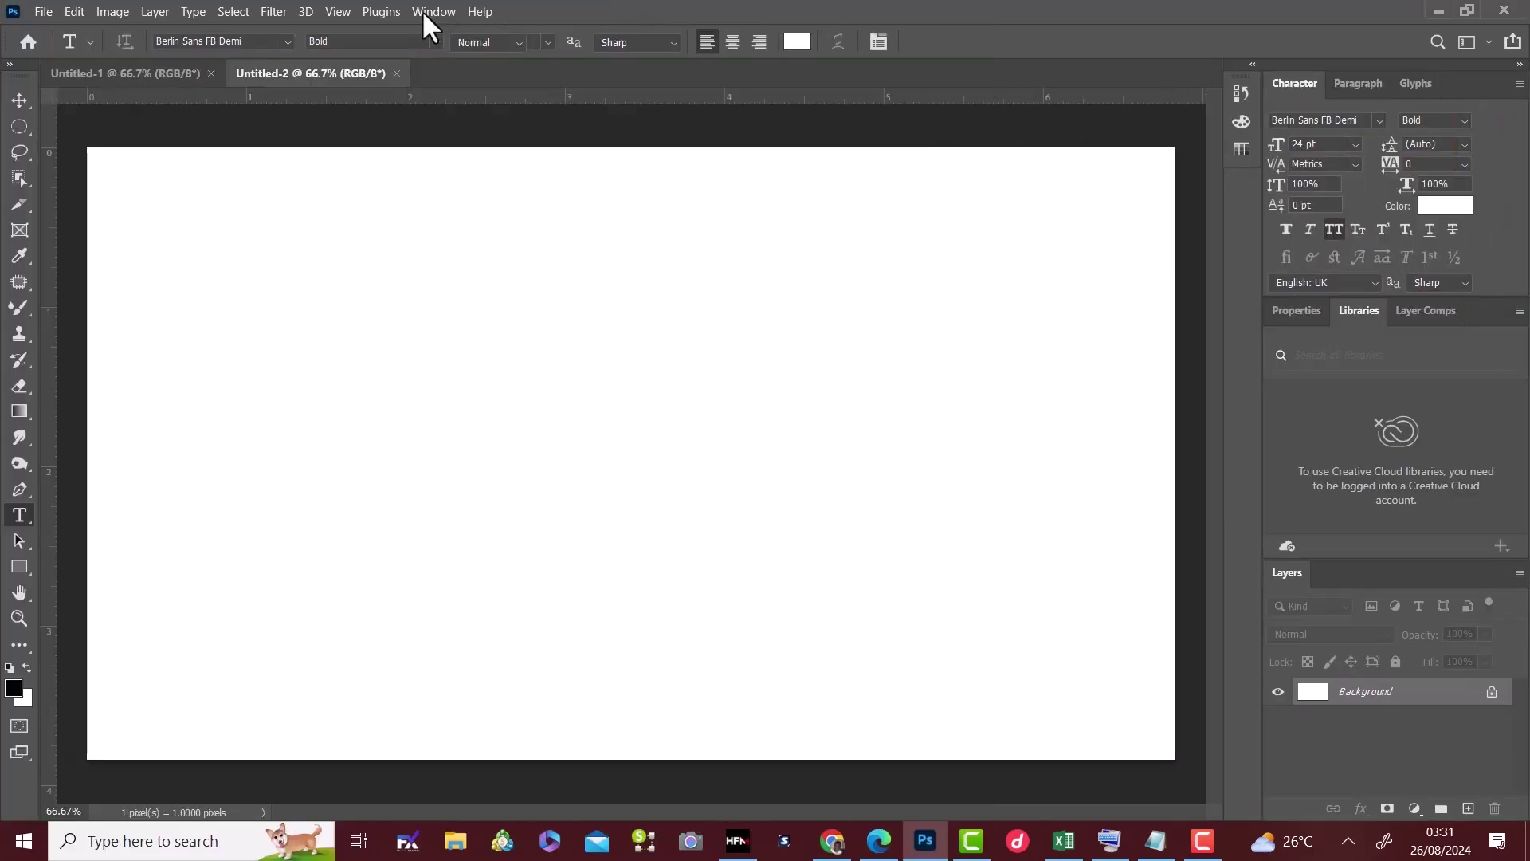
left_click(425, 10)
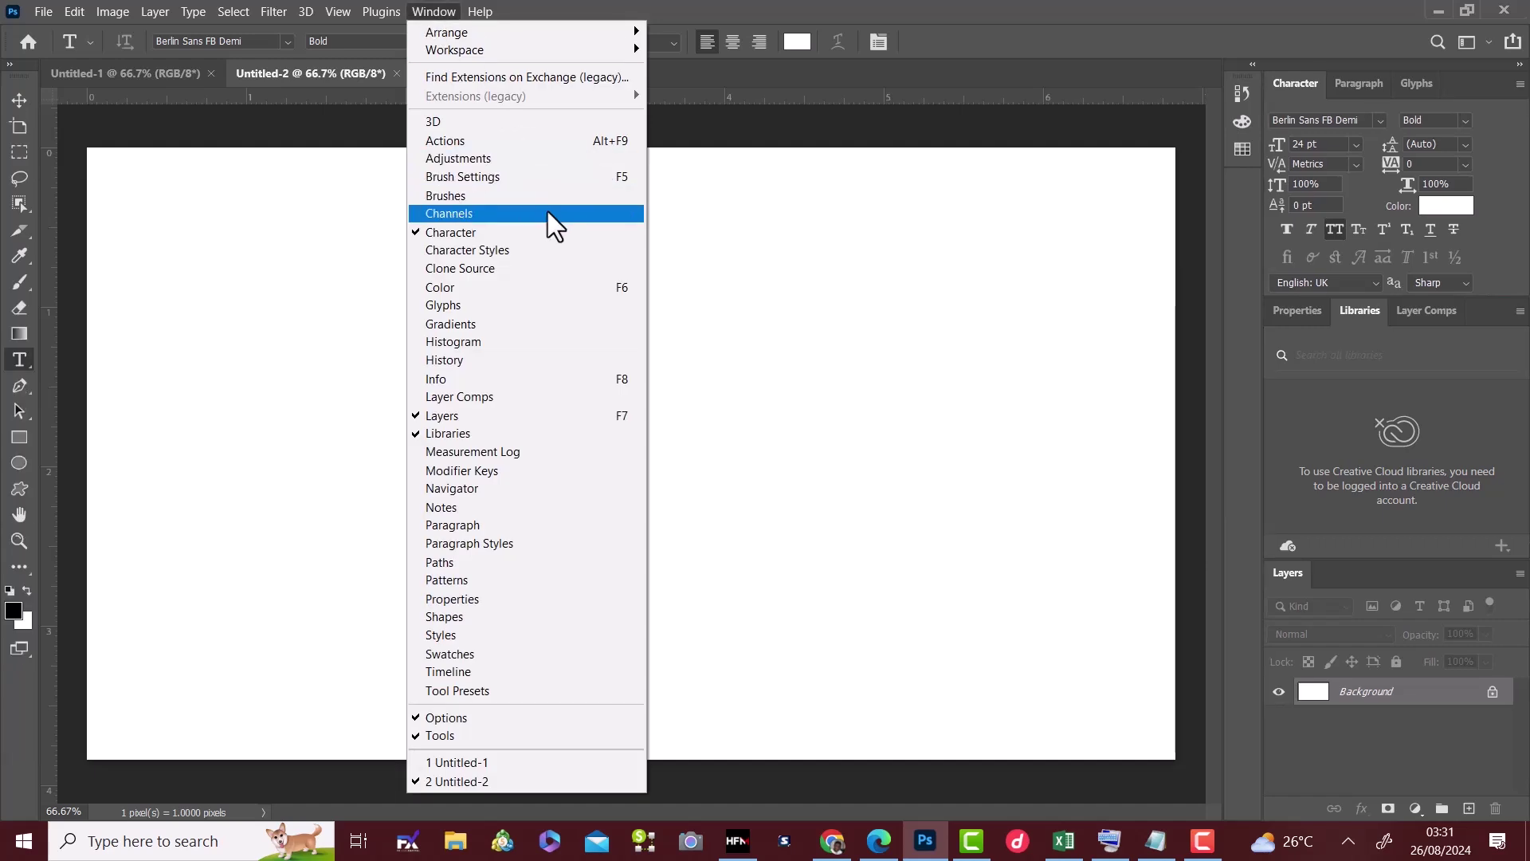
mouse_move(588, 50)
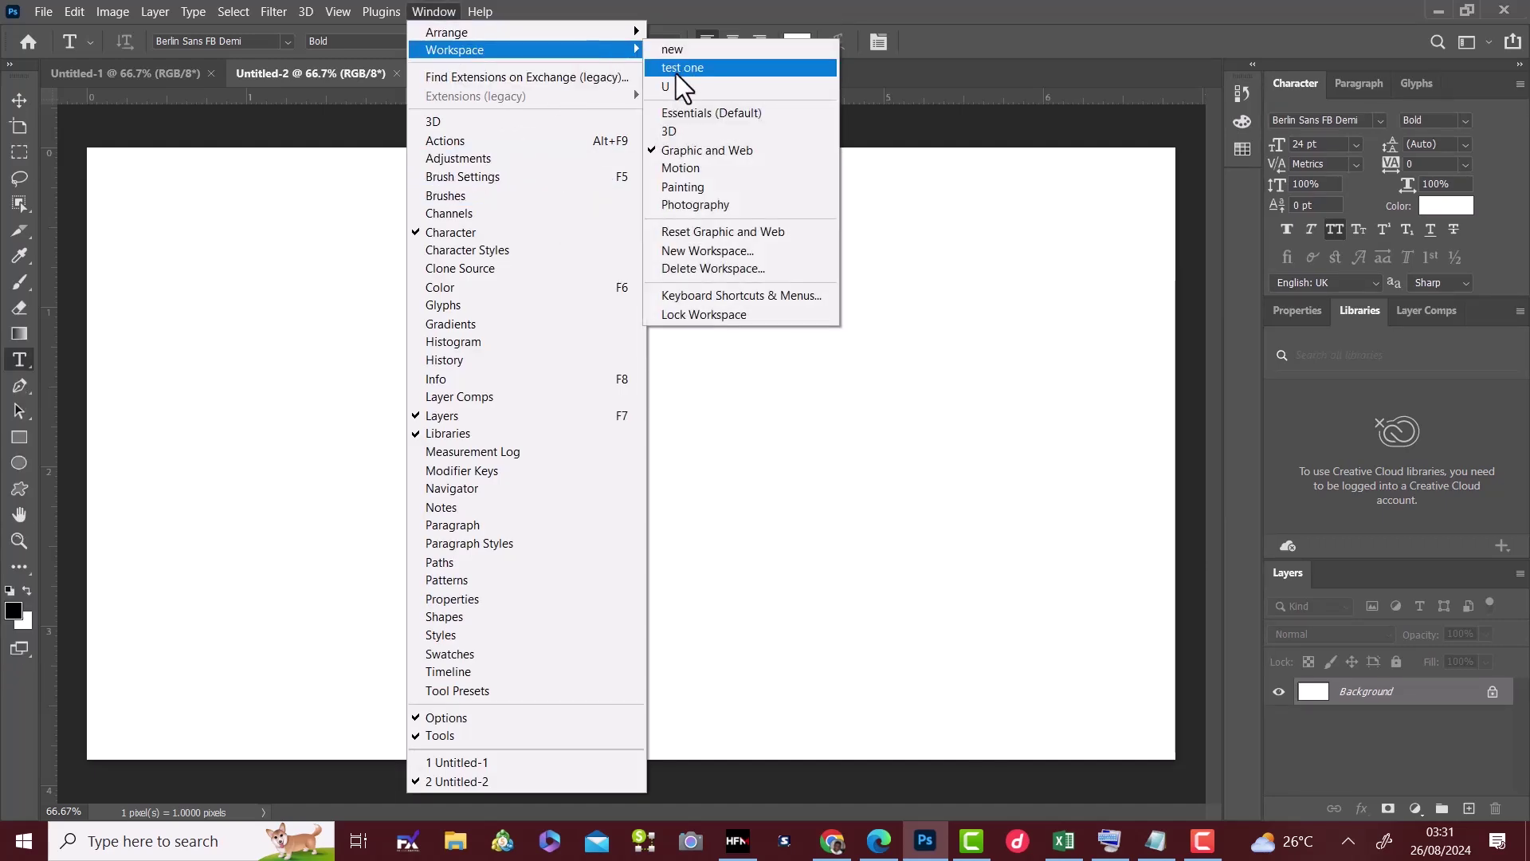
left_click(711, 201)
left_click(442, 10)
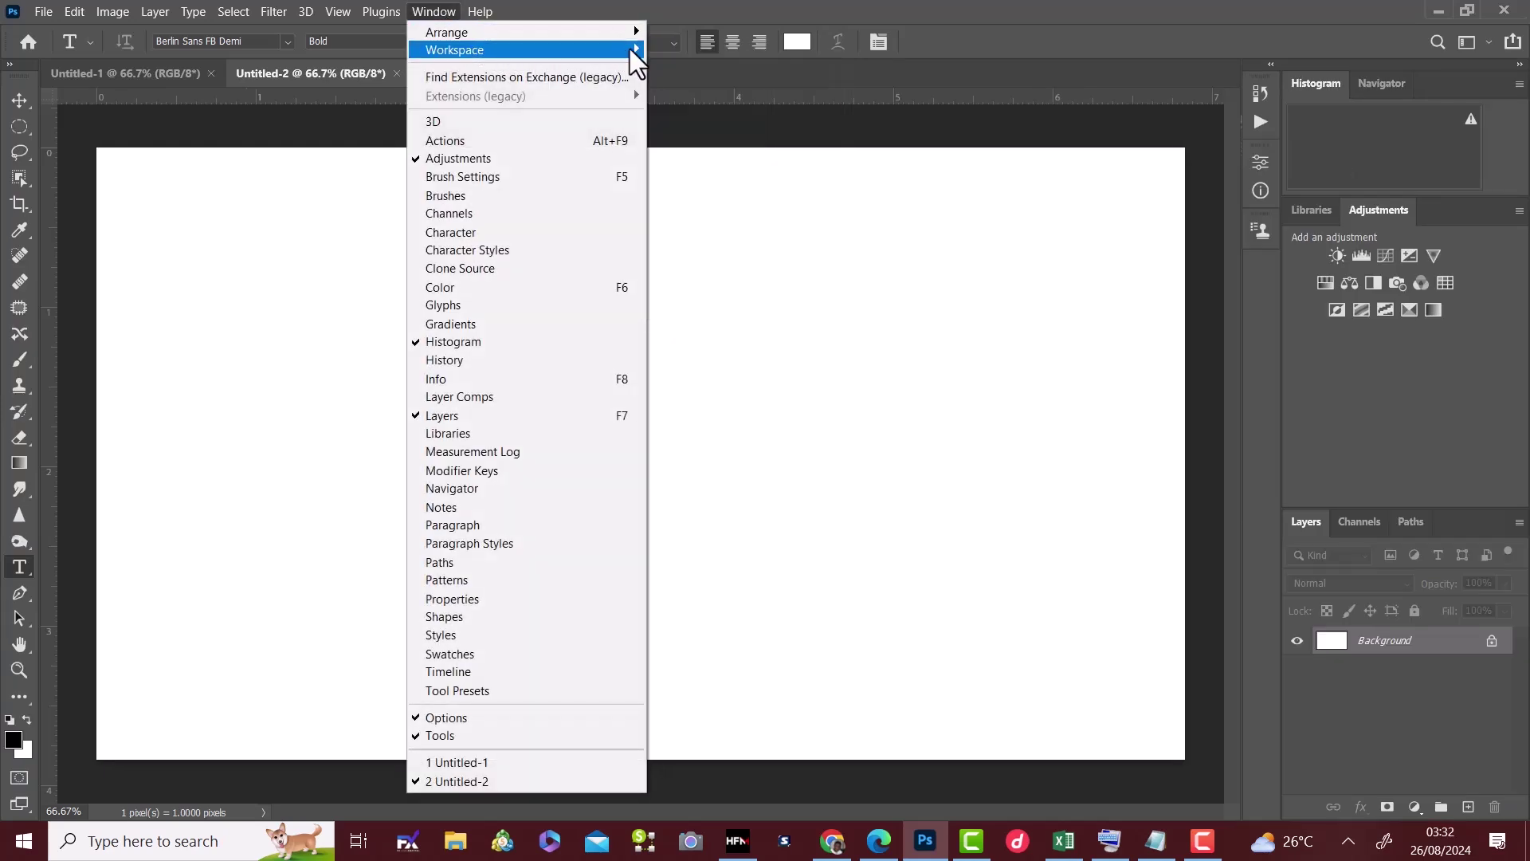
mouse_move(630, 49)
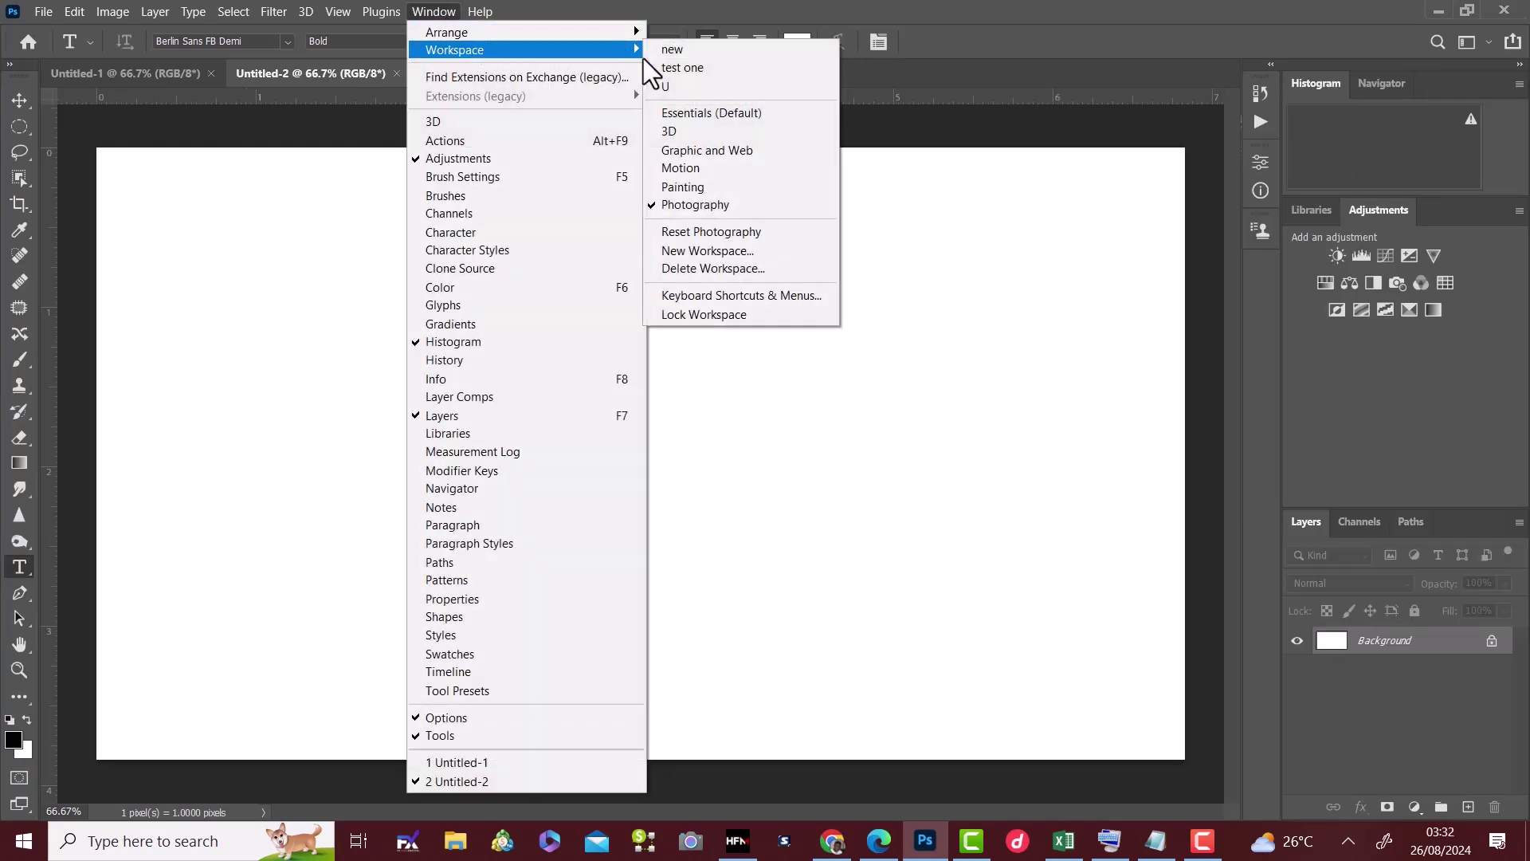
left_click(693, 185)
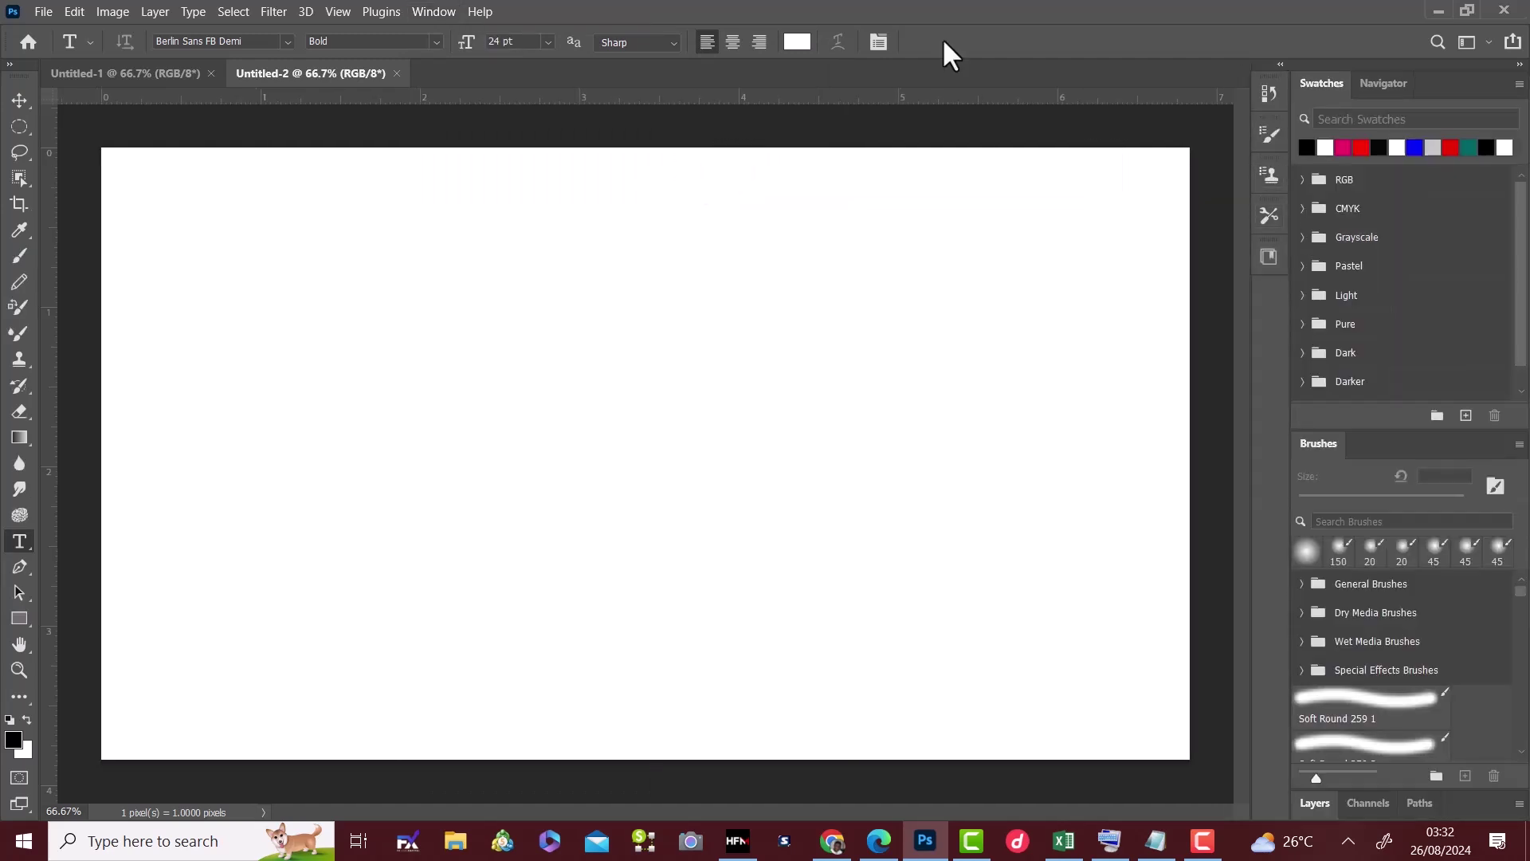
left_click(435, 11)
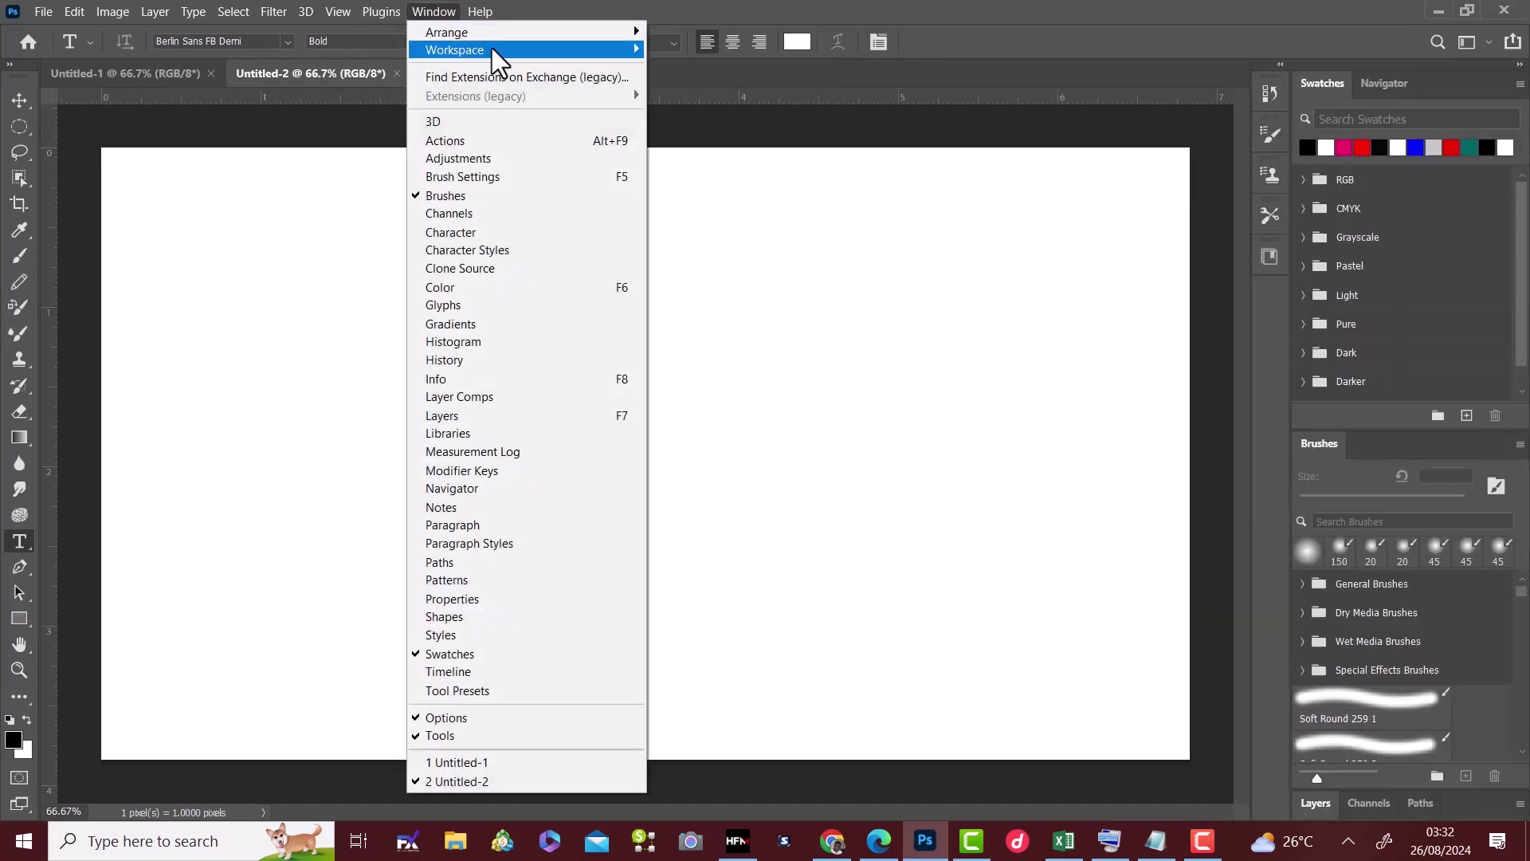
mouse_move(615, 54)
left_click(700, 116)
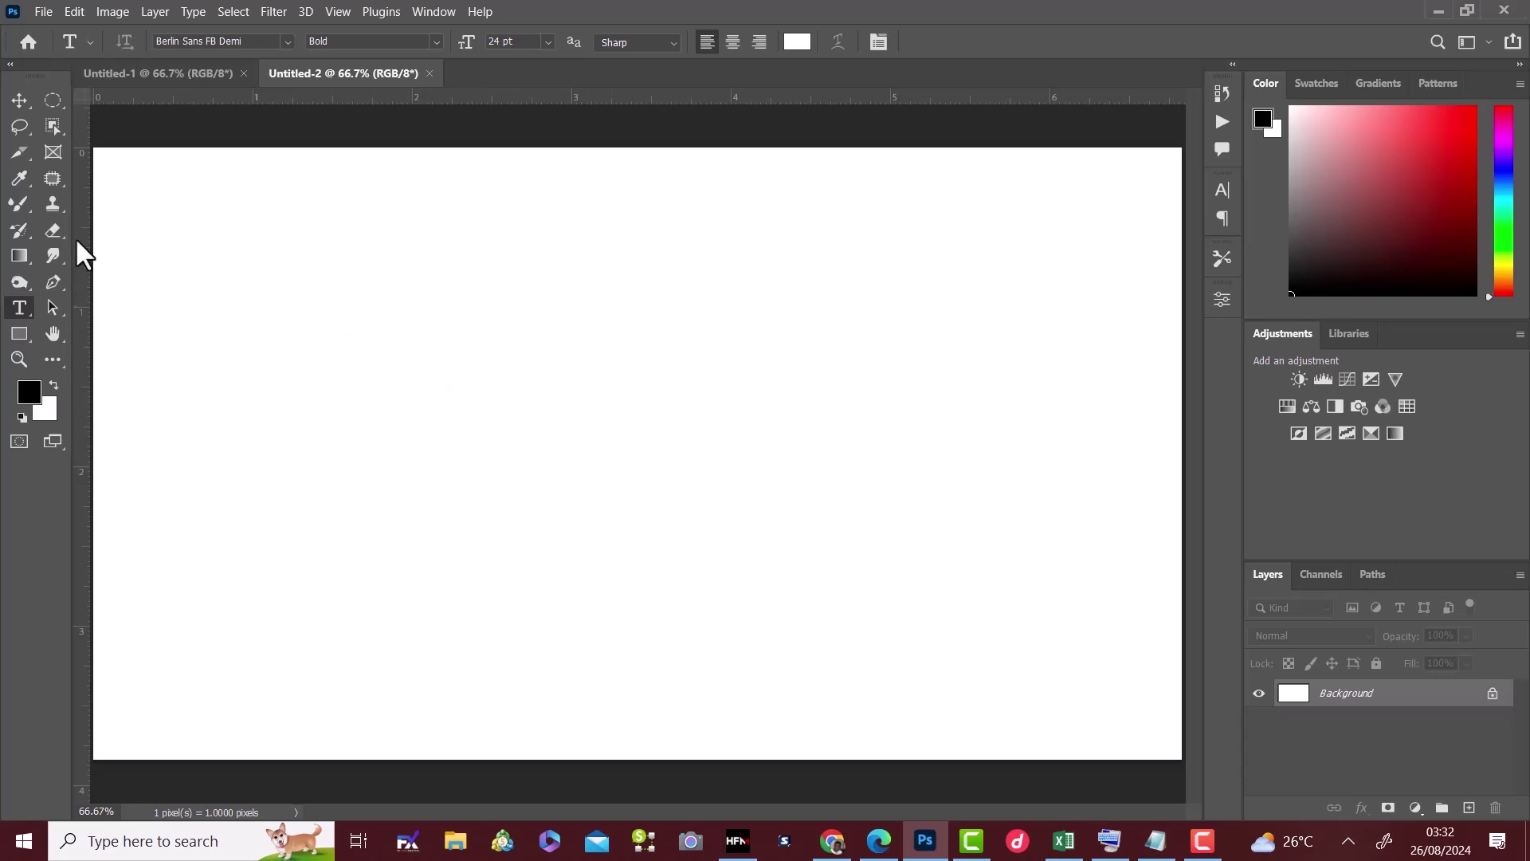
With the regular Brush tool, paint a soft black stroke and two dark red strokes on Untitled-2
mouse_move(11, 202)
left_mouse_down()
mouse_move(113, 215)
mouse_move(95, 262)
left_mouse_up()
key("shift+b")
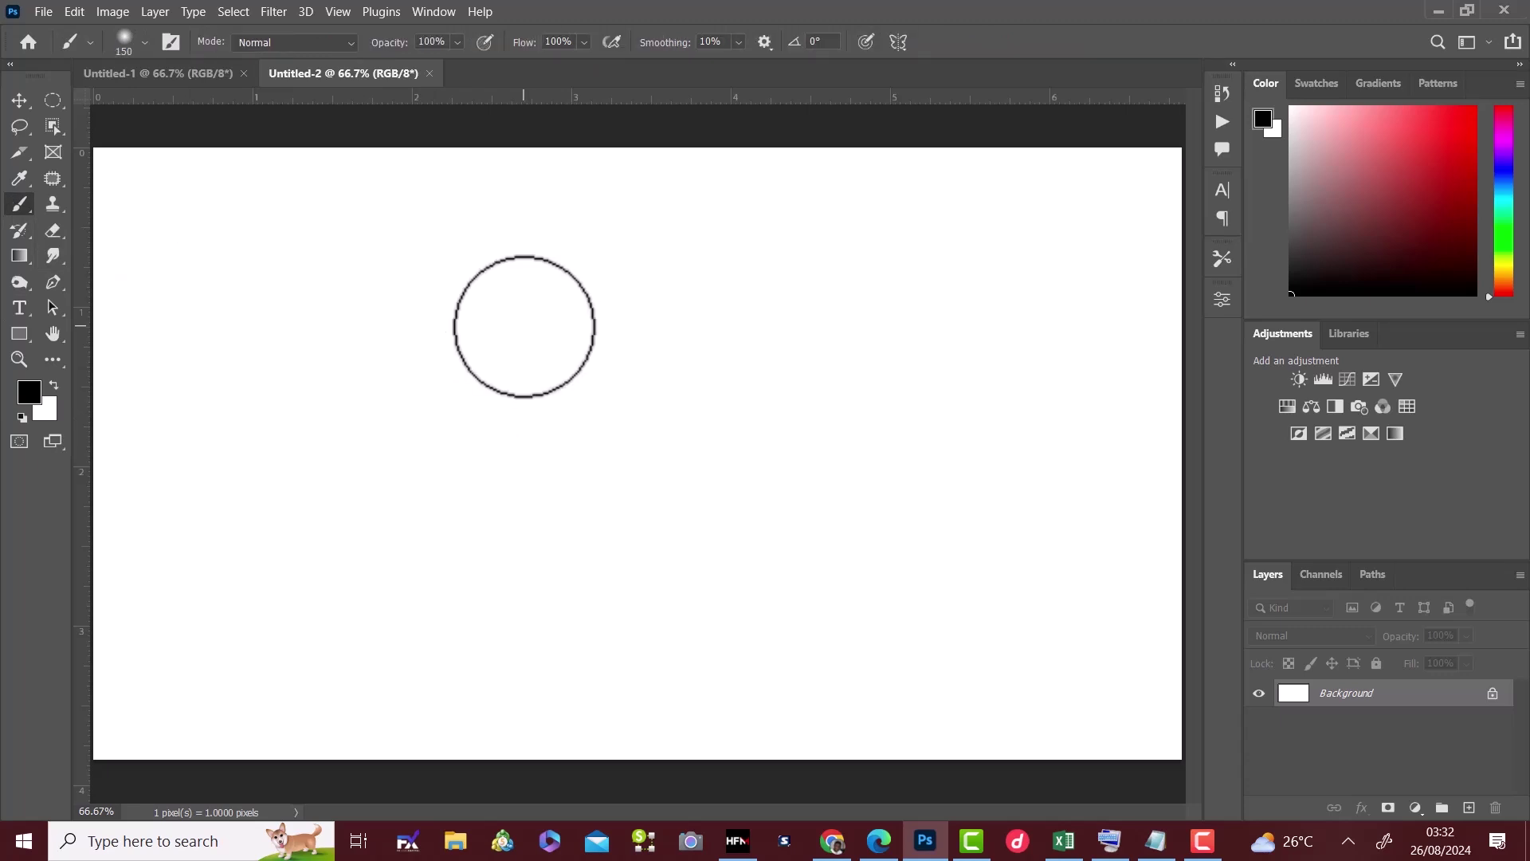
mouse_move(524, 327)
left_mouse_down()
mouse_move(569, 382)
mouse_move(678, 390)
mouse_move(554, 477)
left_mouse_up()
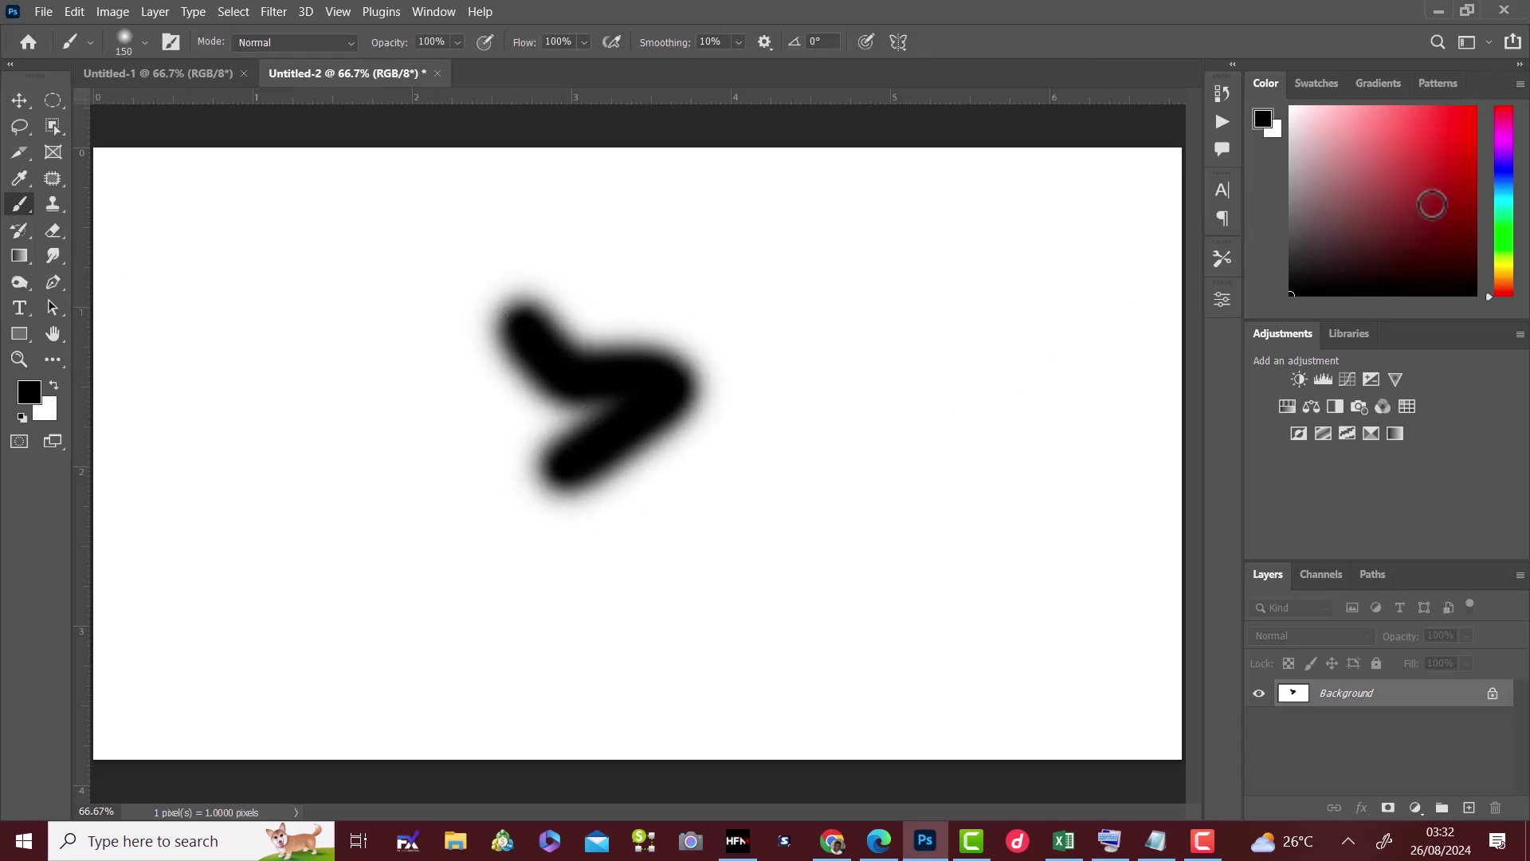
left_click(1432, 204)
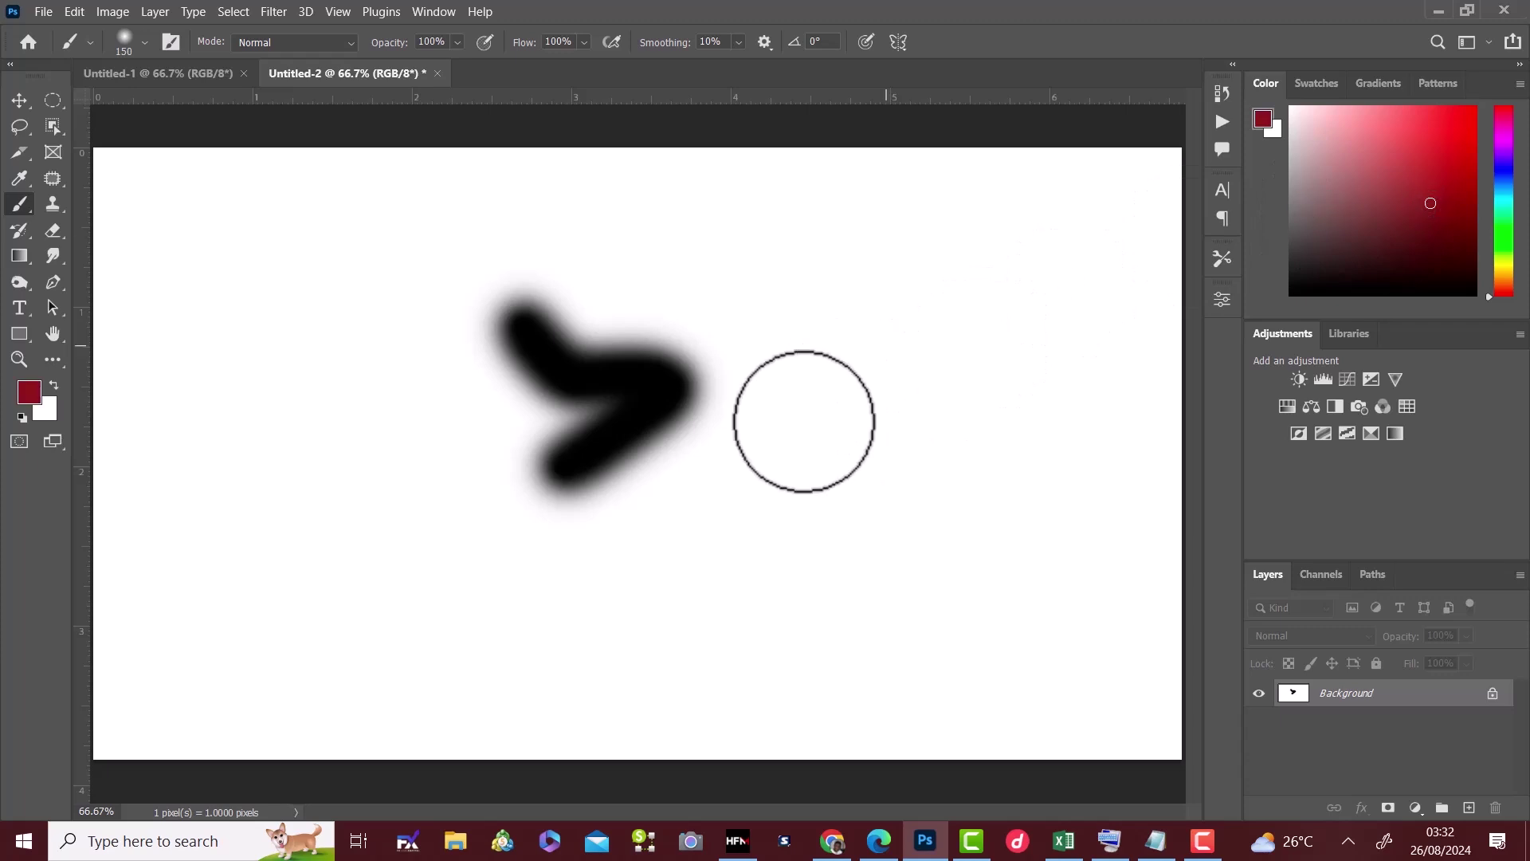
mouse_move(804, 422)
left_mouse_down()
mouse_move(727, 493)
mouse_move(720, 532)
mouse_move(783, 516)
mouse_move(821, 567)
left_mouse_up()
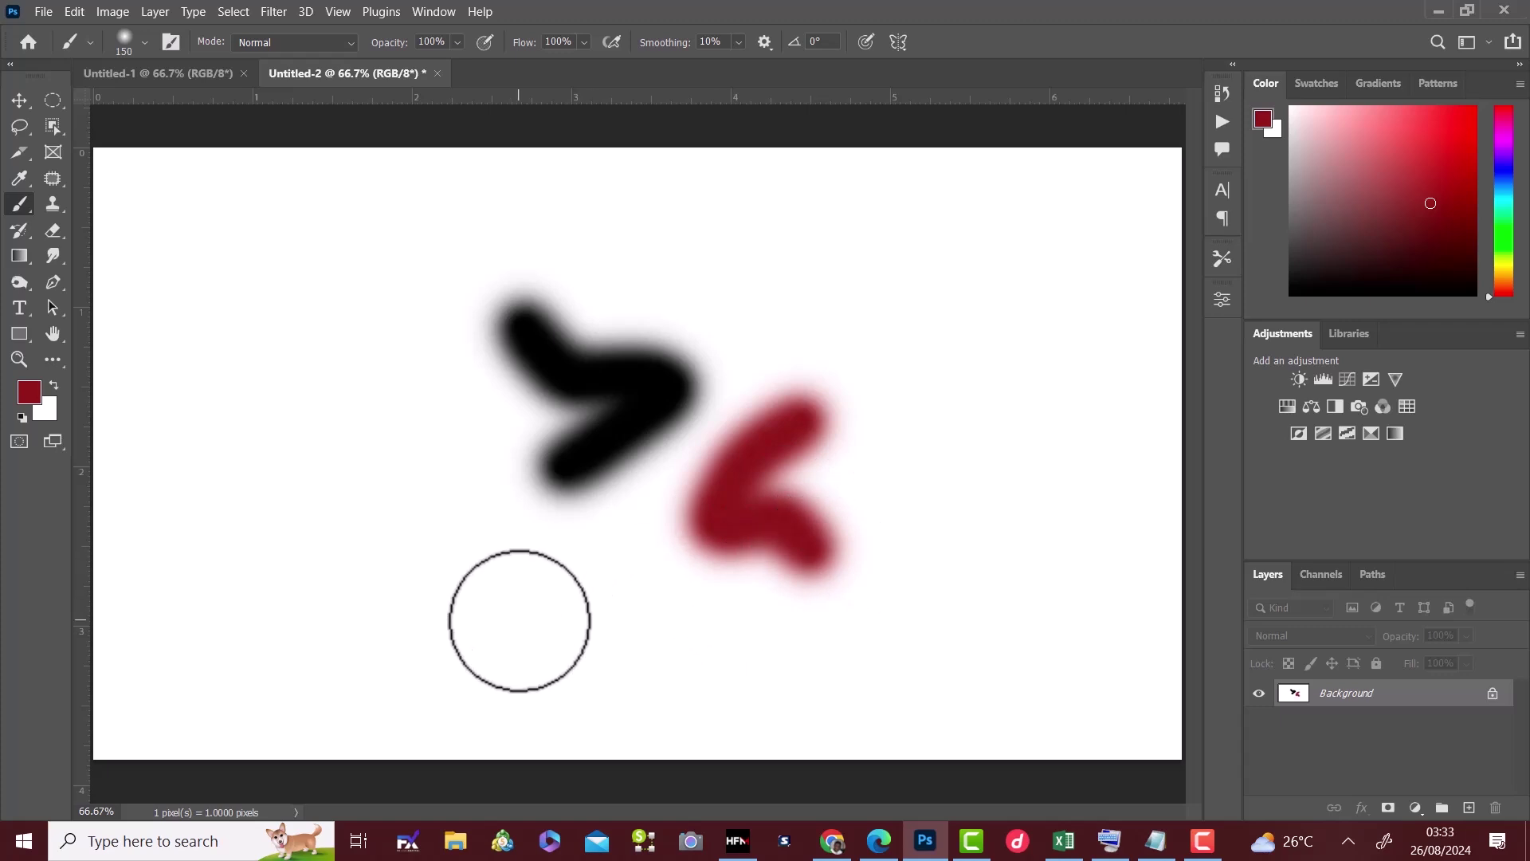
mouse_move(520, 621)
left_mouse_down()
mouse_move(573, 557)
mouse_move(618, 542)
left_mouse_up()
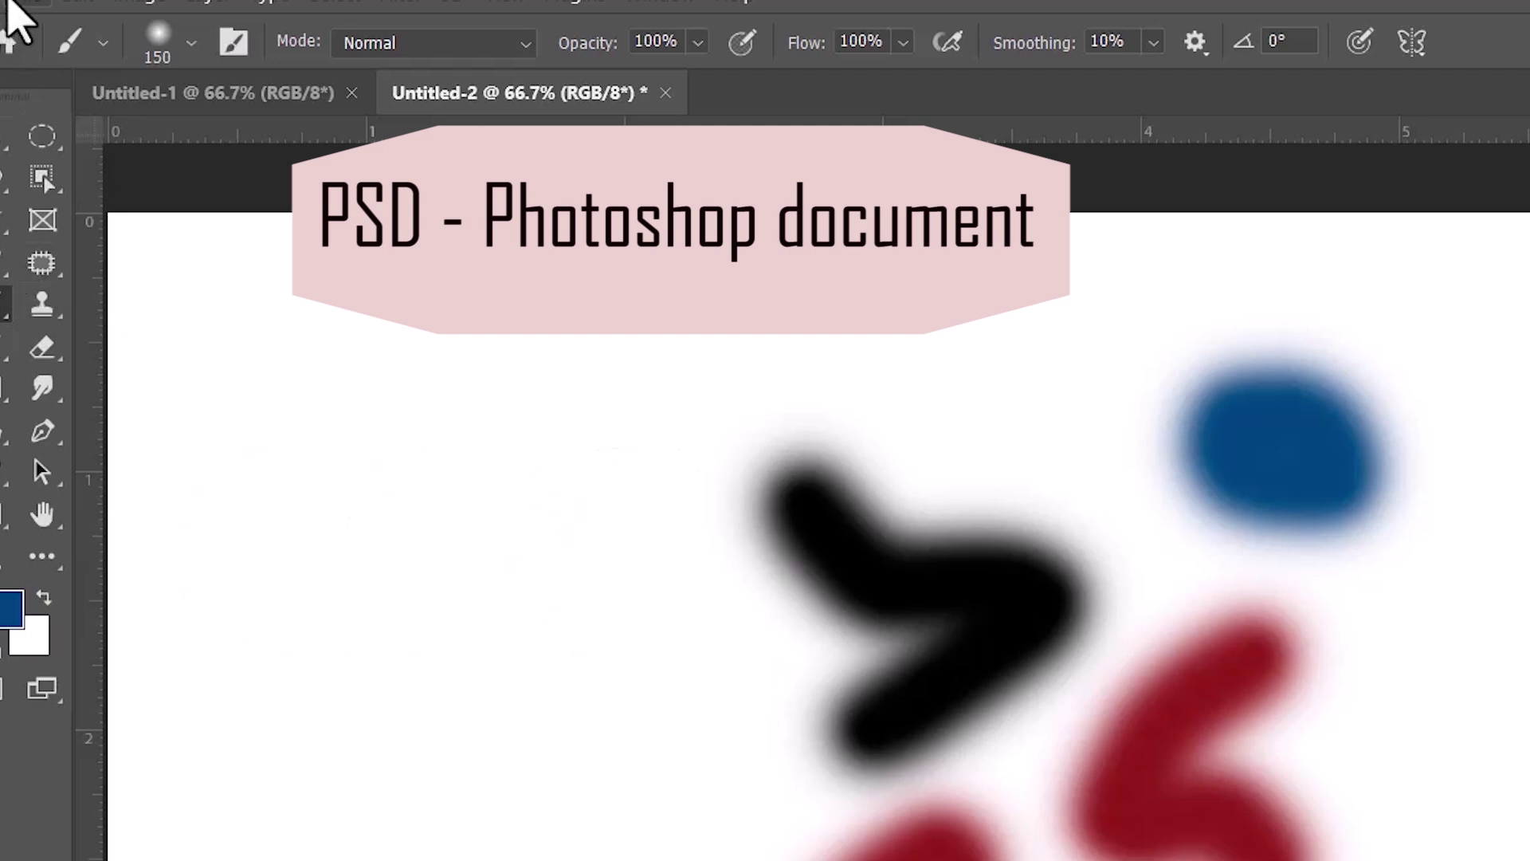
Start a Save a Copy of Untitled-2 and expand the Save as type format list
key("ctrl+s")
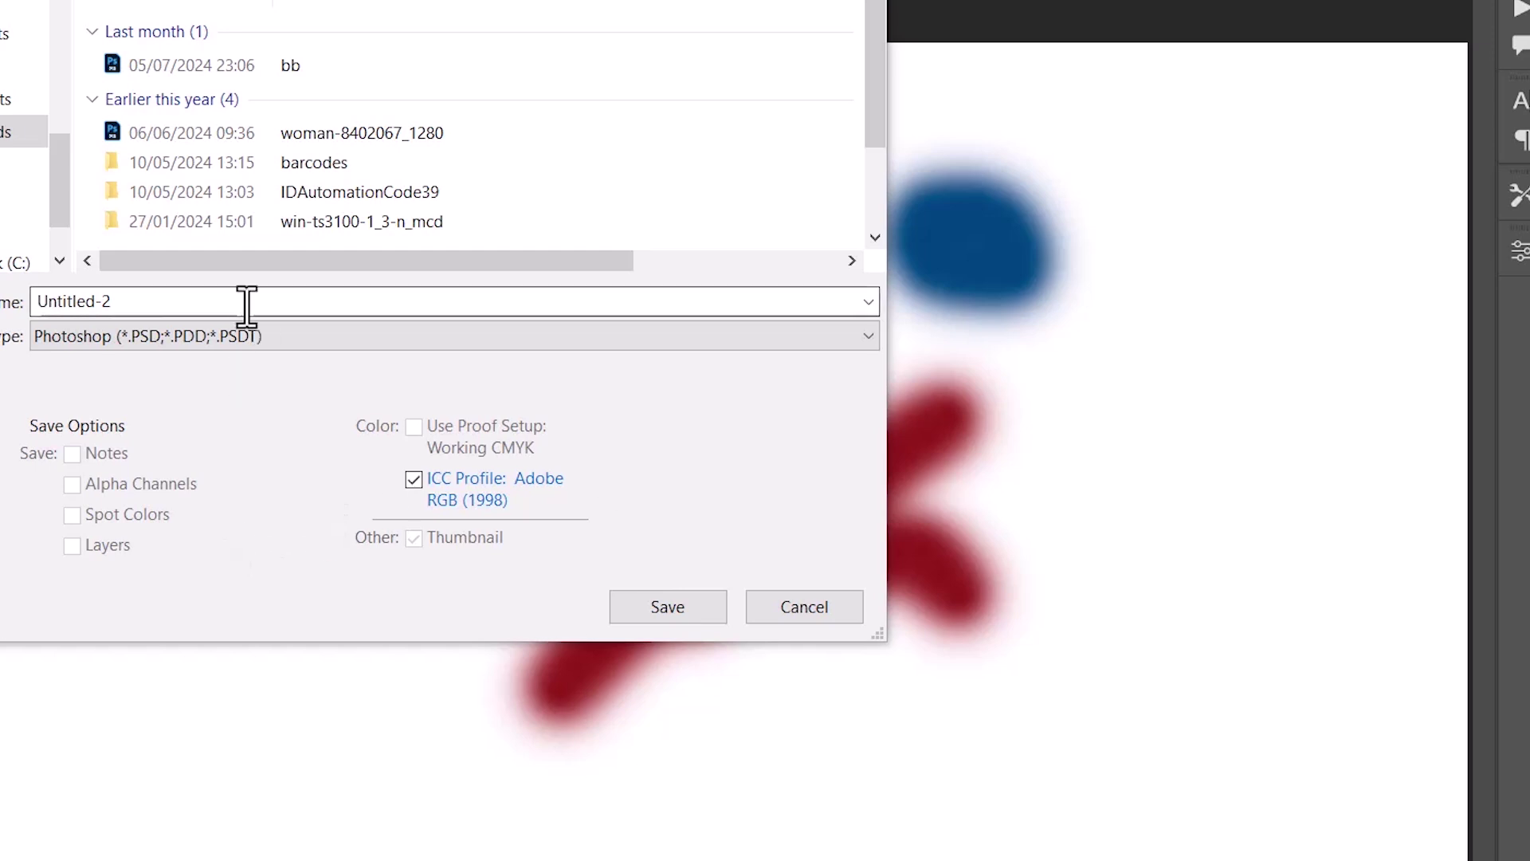
left_click(861, 335)
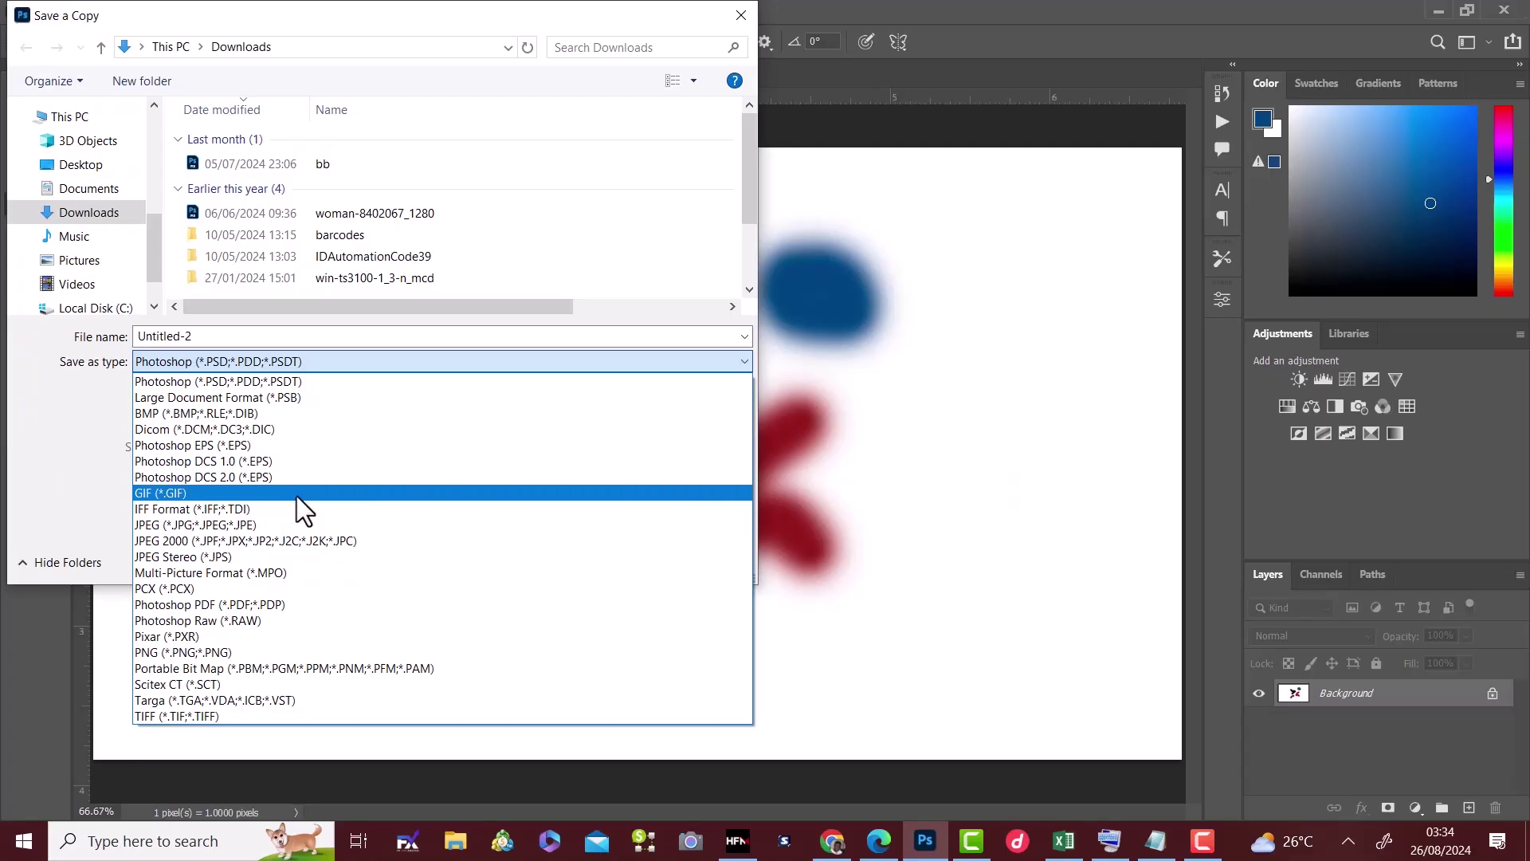
Try GIF, Photoshop PDF and then PNG as the format, then cancel the copy
left_click(342, 494)
left_click(400, 362)
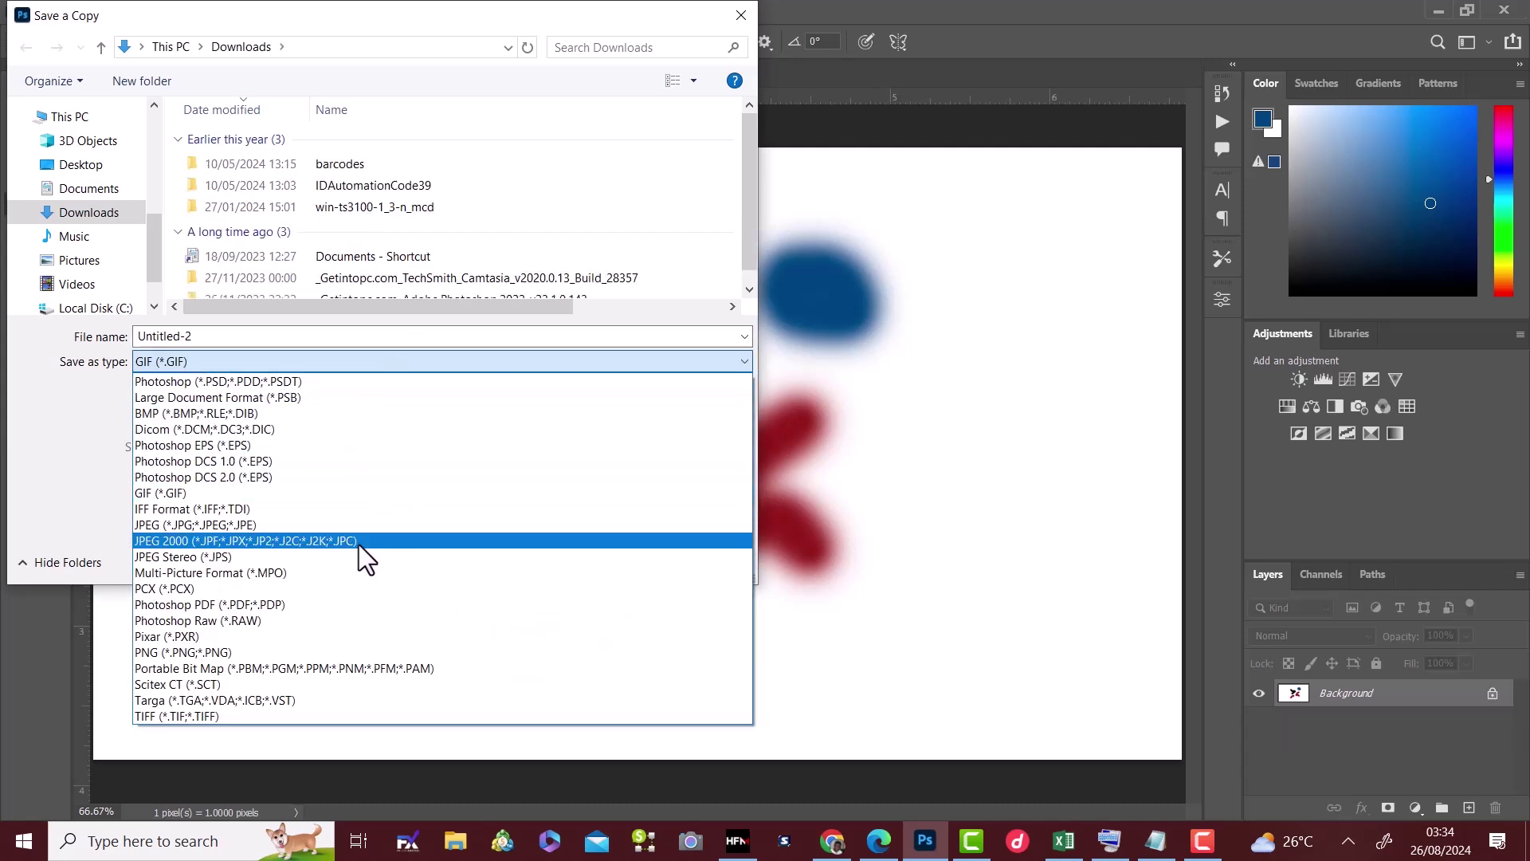
left_click(338, 608)
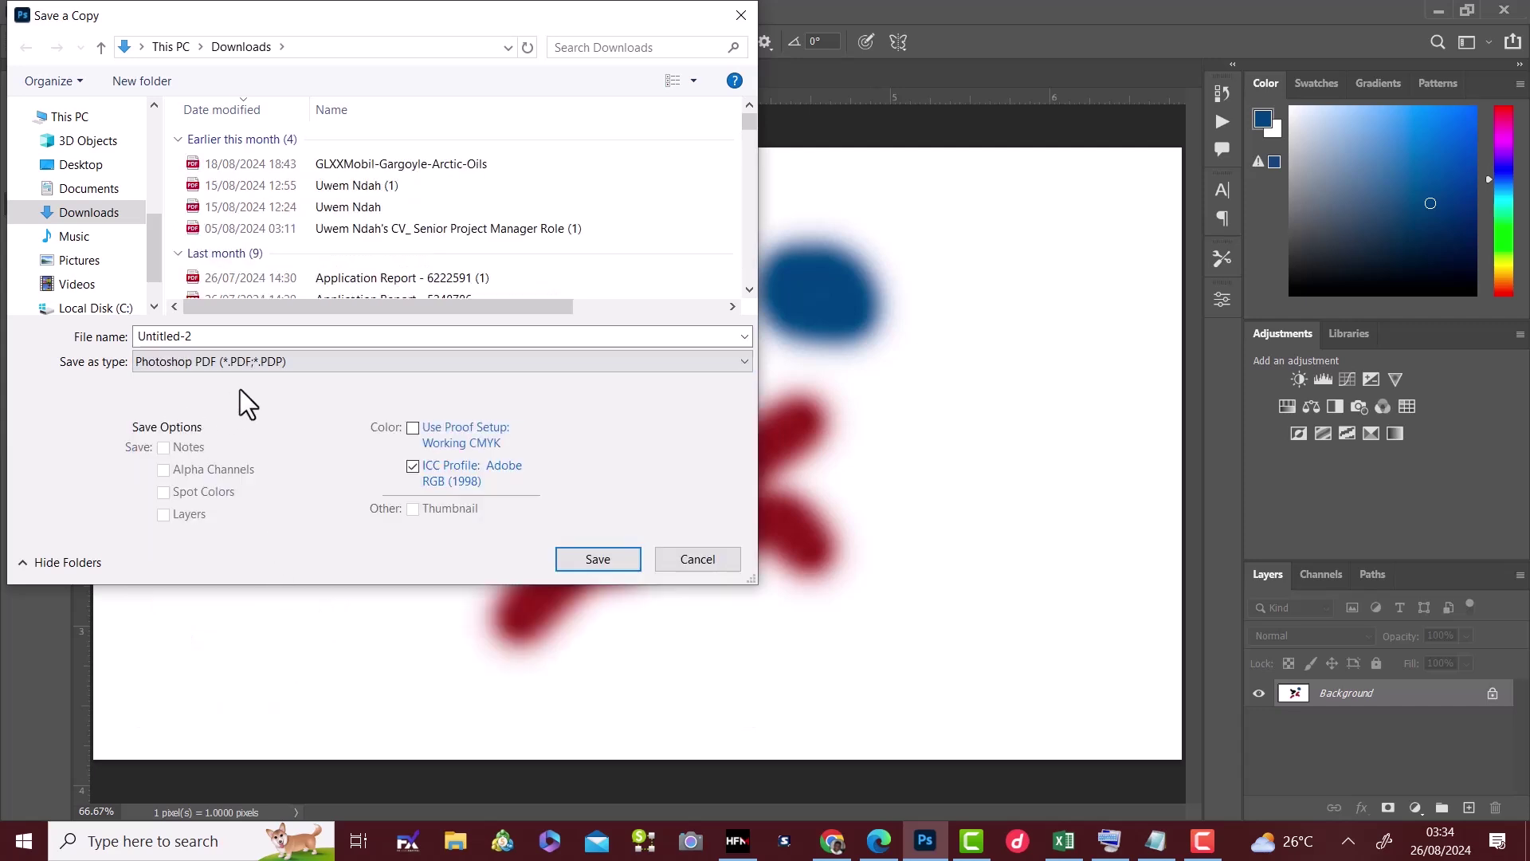
left_click(430, 368)
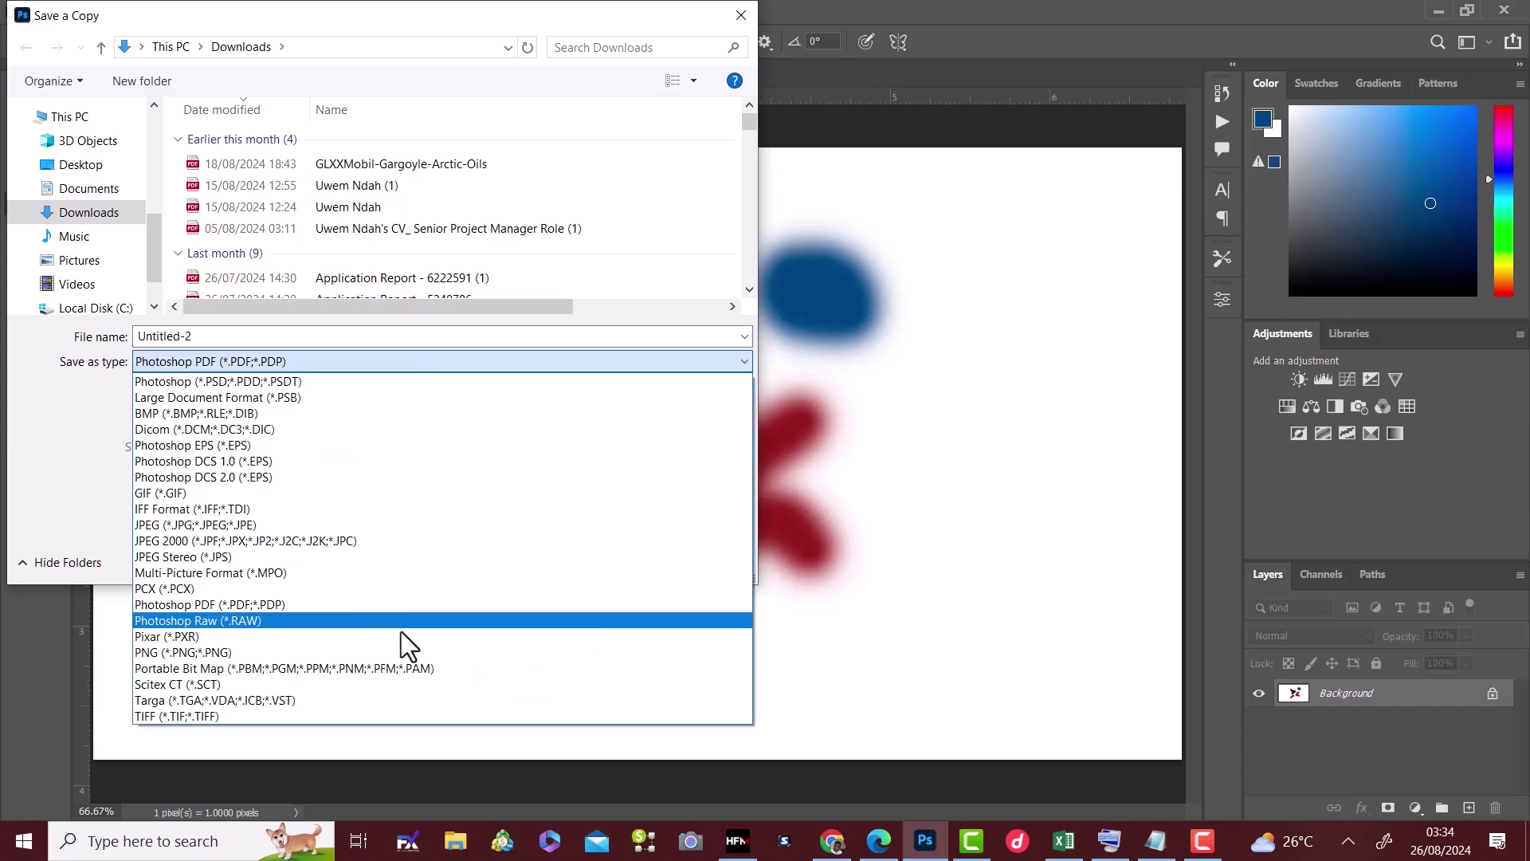
left_click(381, 653)
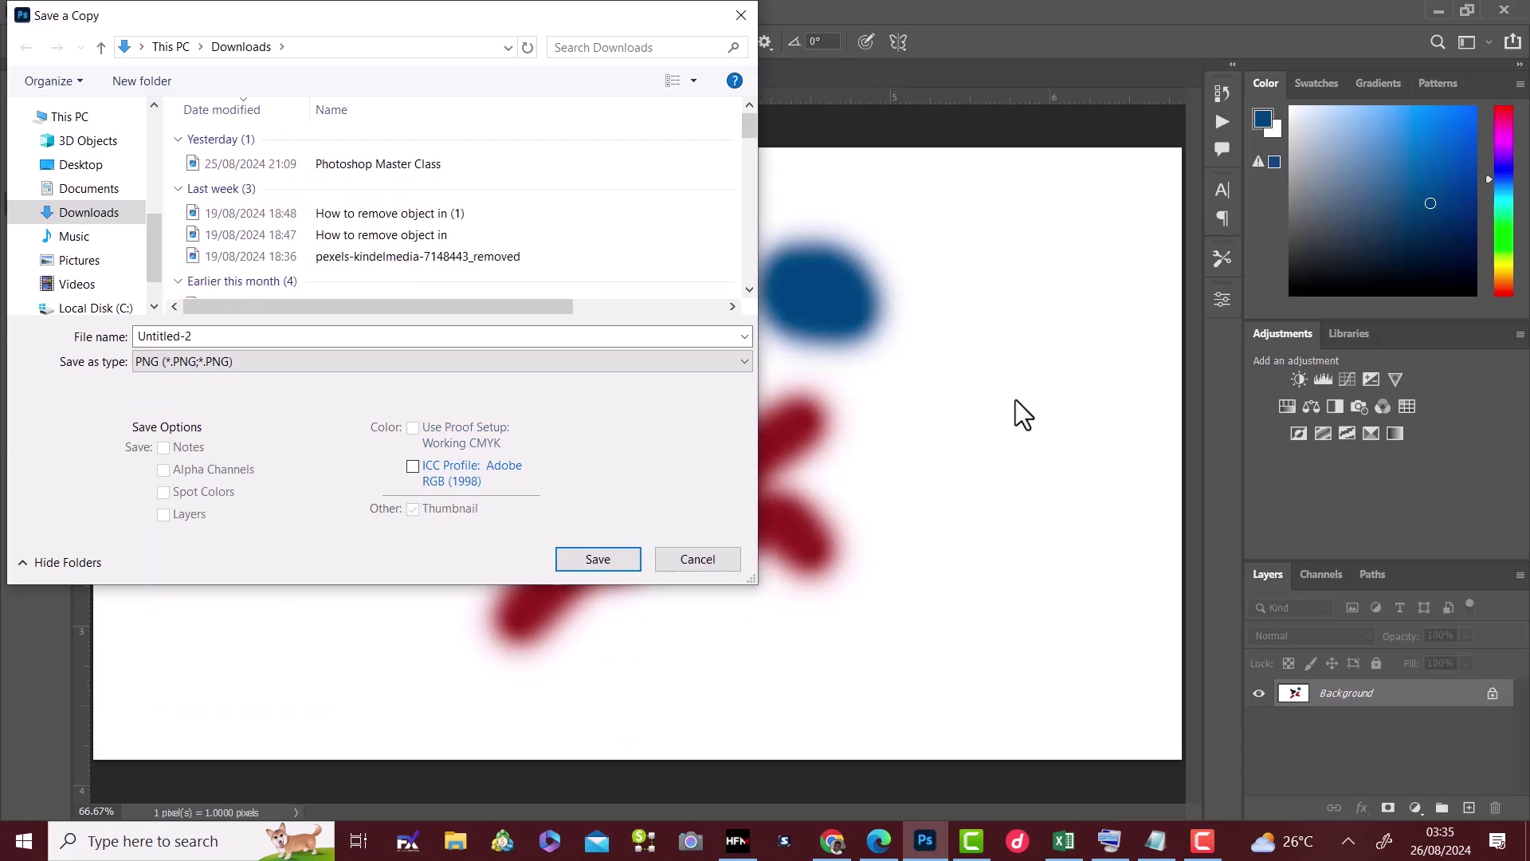
left_click(690, 568)
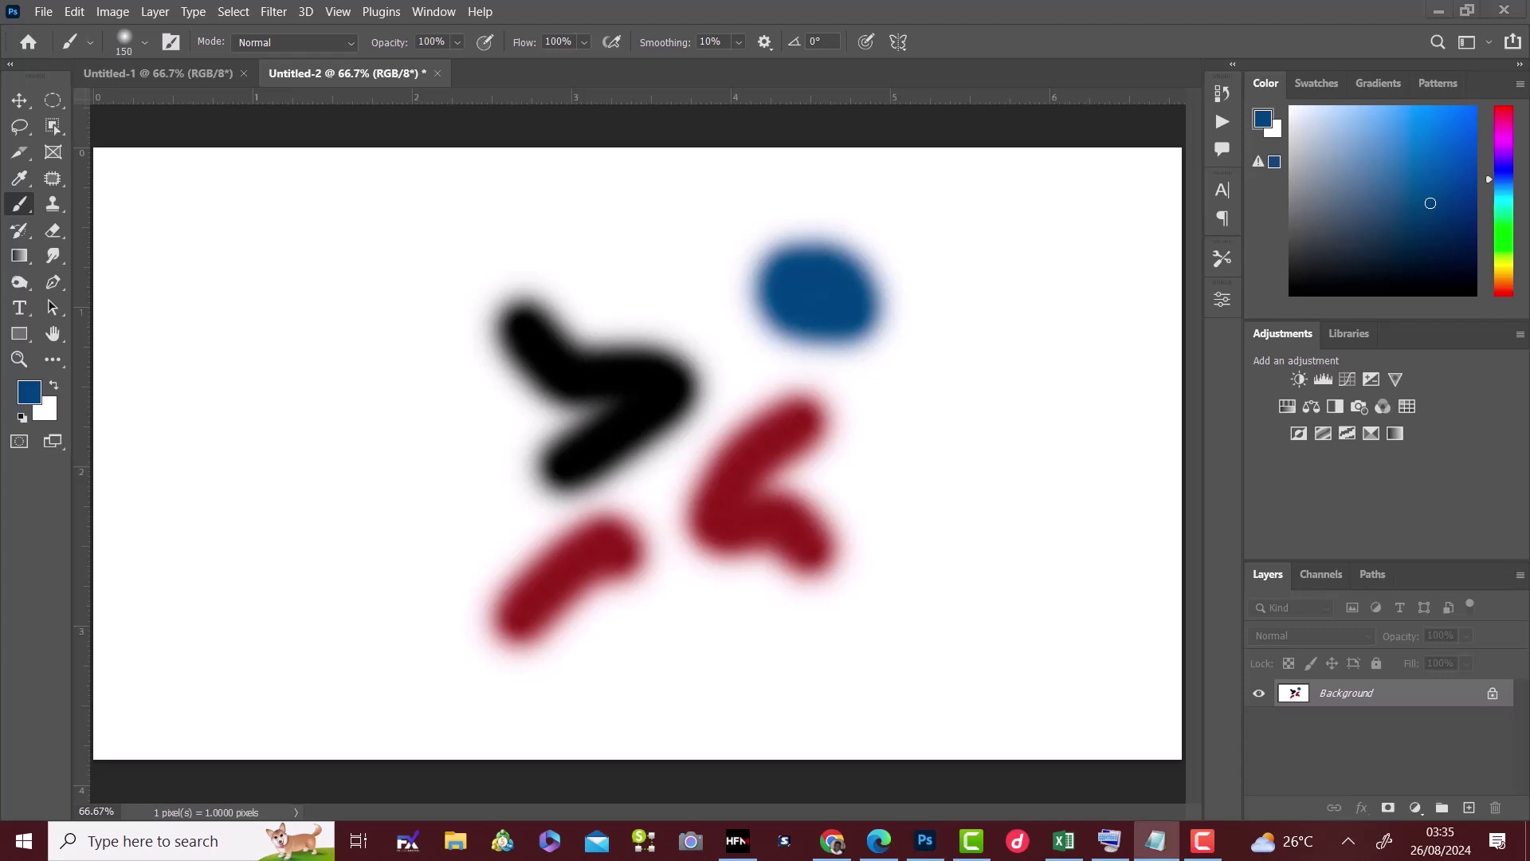
Go to the Home screen and open the New Document dialog
left_click(23, 44)
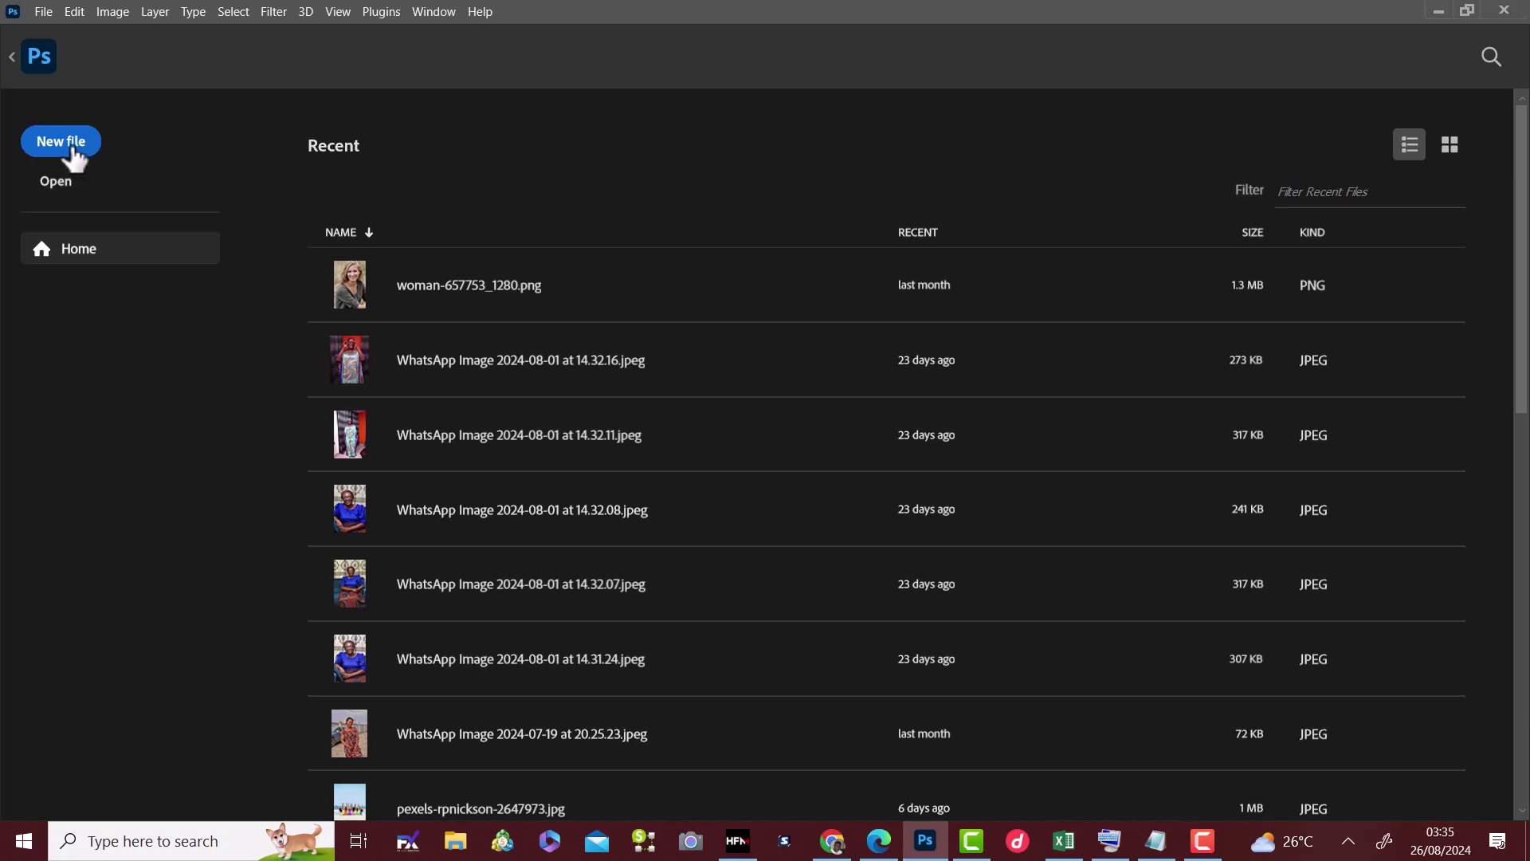
left_click(74, 152)
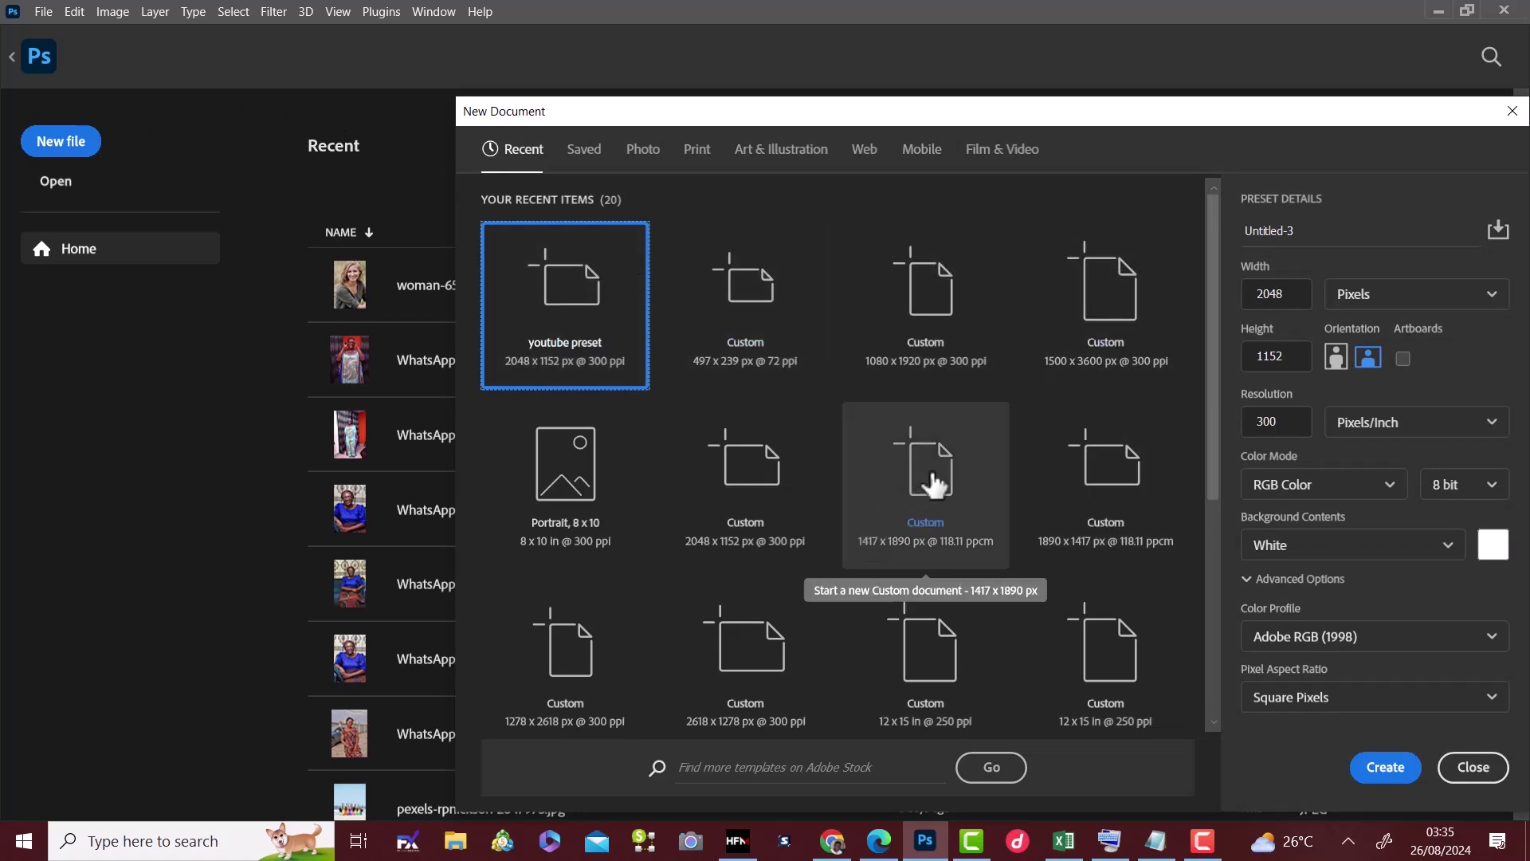
Replace the Untitled-3 name with 'Master Class'
left_click(1324, 234)
key("BackSpace")
key("BackSpace")
key("BackSpace")
key("BackSpace")
key("BackSpace")
key("BackSpace")
key("BackSpace")
key("BackSpace")
key("BackSpace")
key("BackSpace")
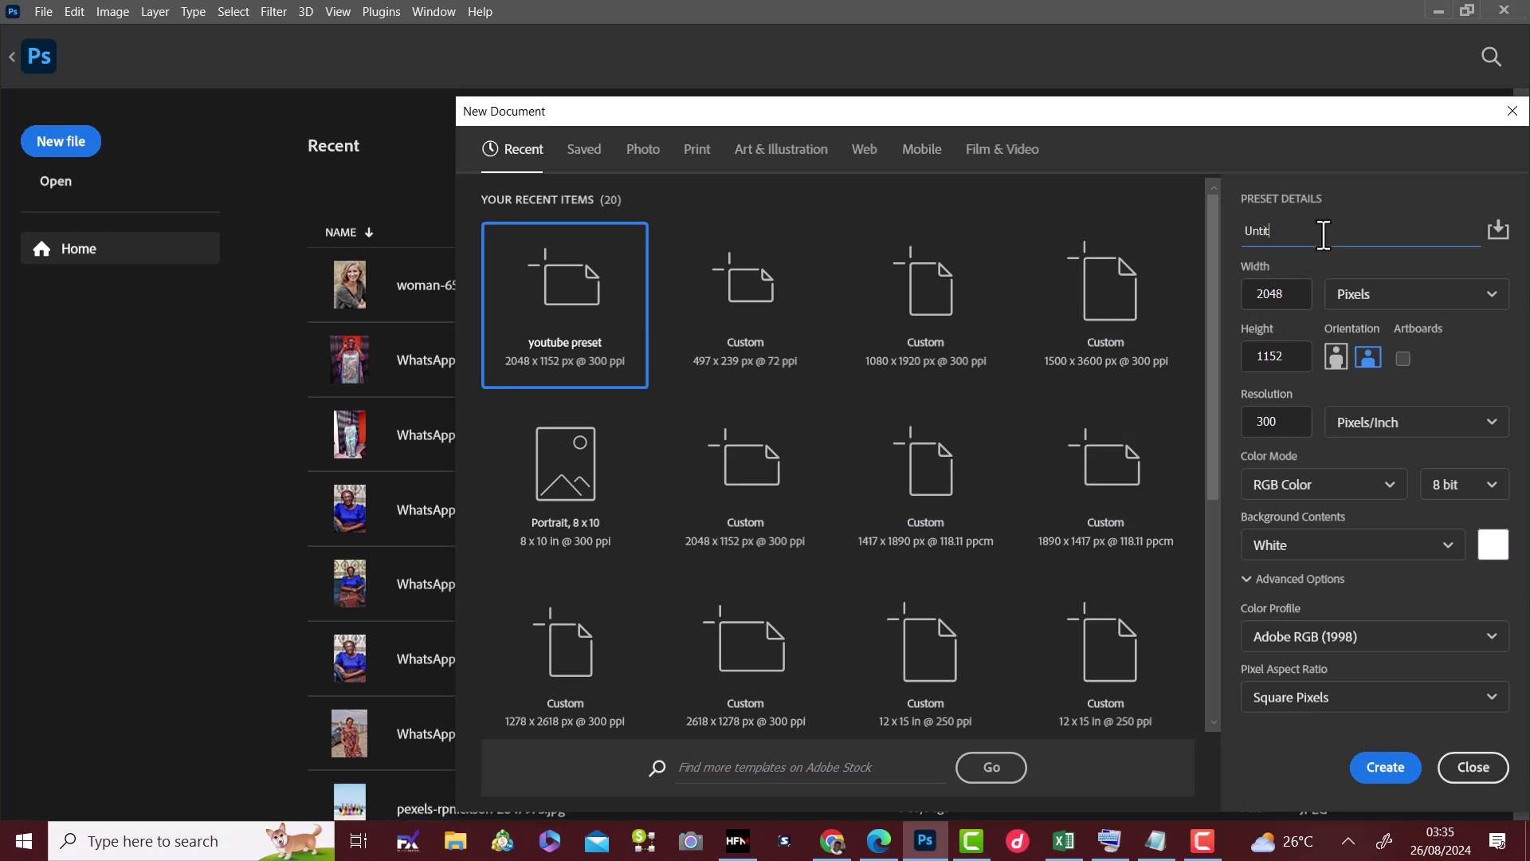
type("day on")
key("BackSpace")
key("BackSpace")
key("BackSpace")
key("BackSpace")
key("BackSpace")
key("BackSpace")
type("Master Clast")
key("BackSpace")
type("s")
Toggle orientation to portrait and back, keep 8 bit depth, and close the dialog without creating
left_click(1337, 360)
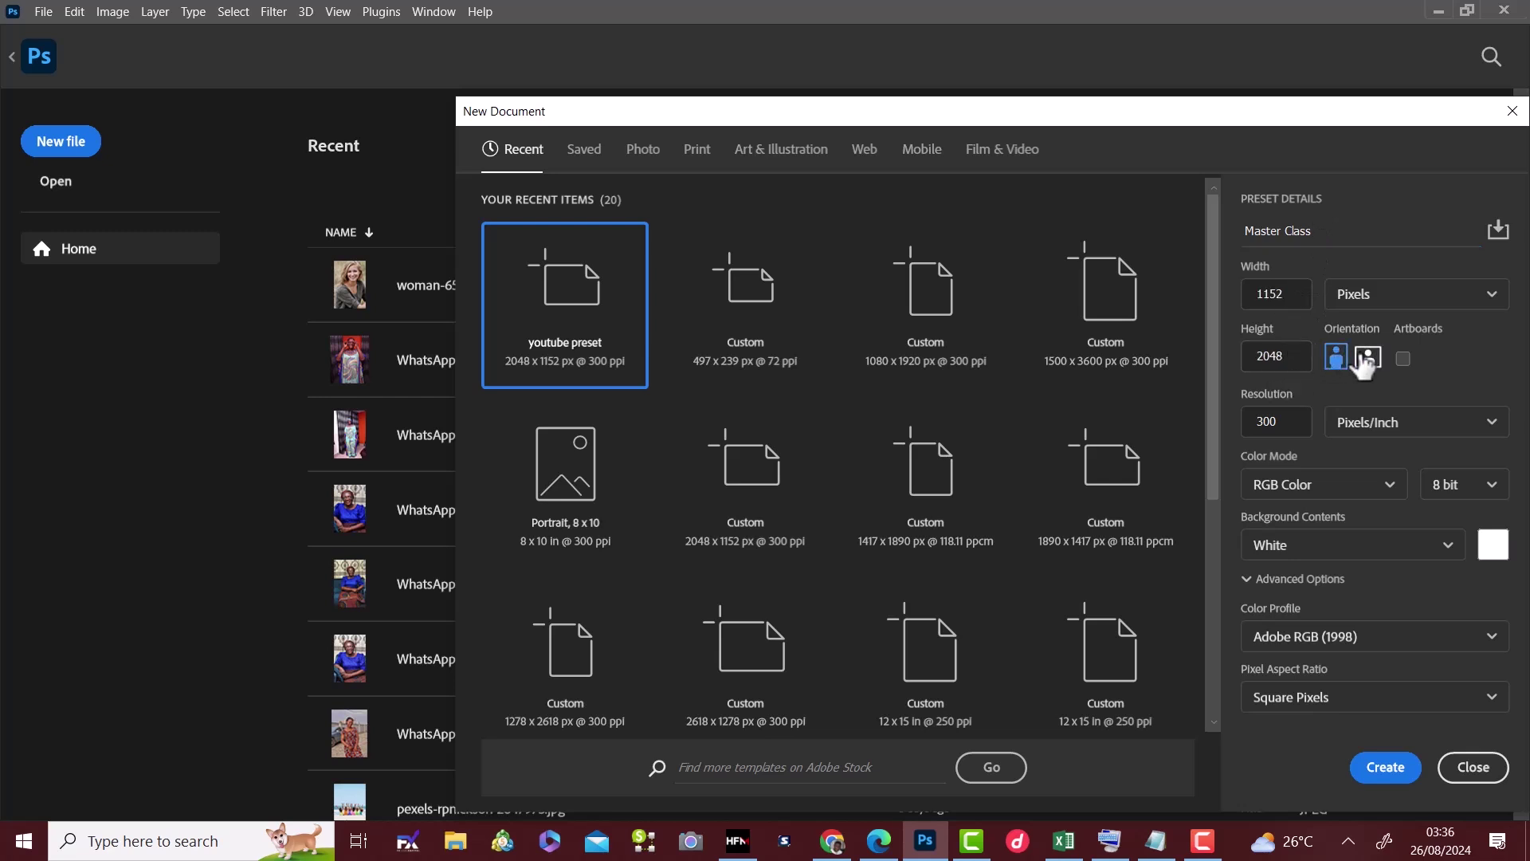
left_click(1370, 363)
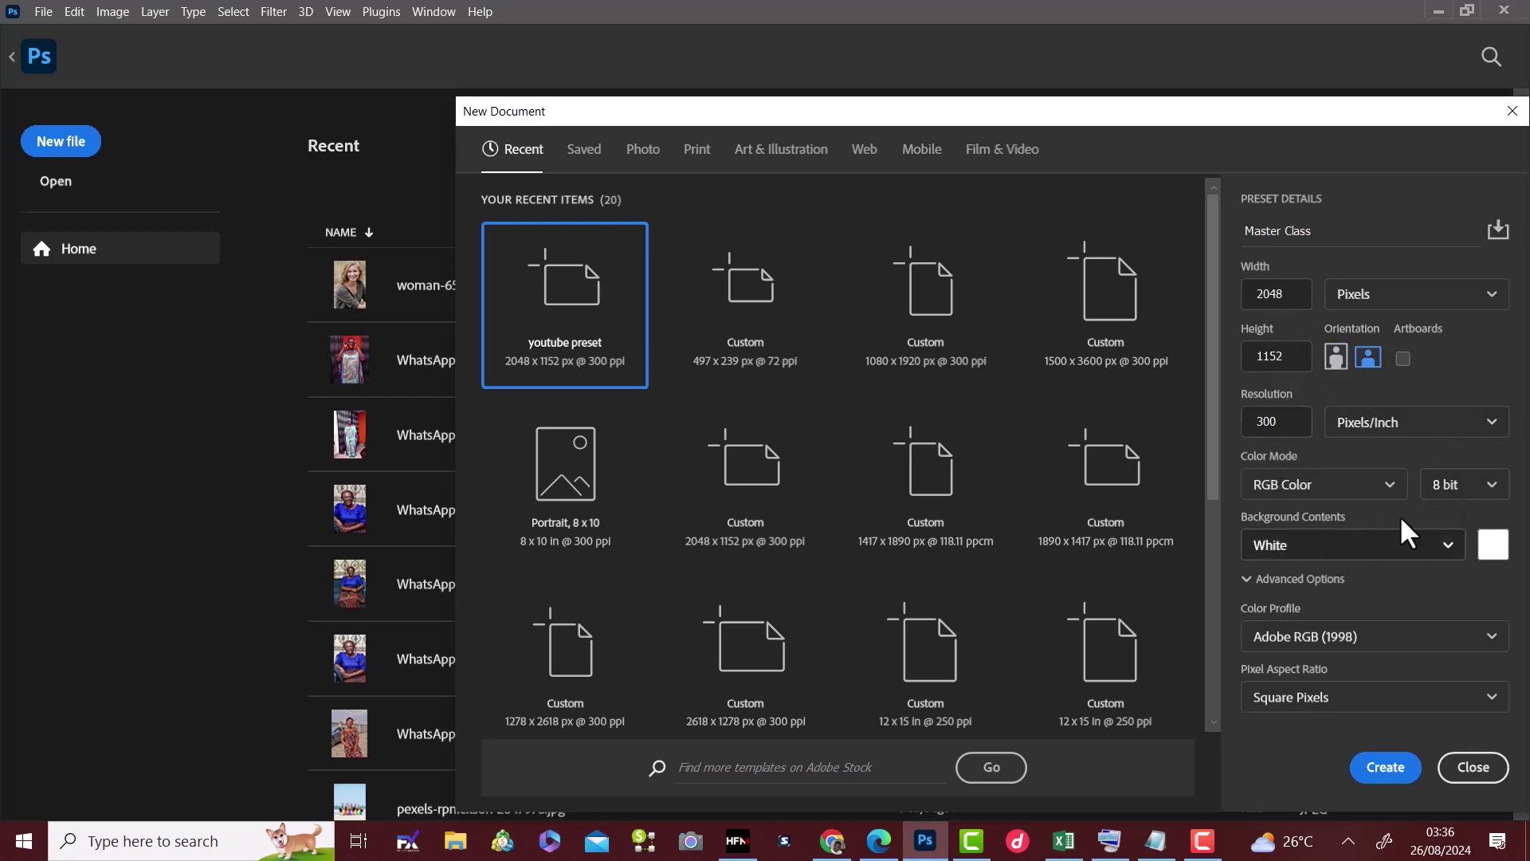
left_click(1491, 486)
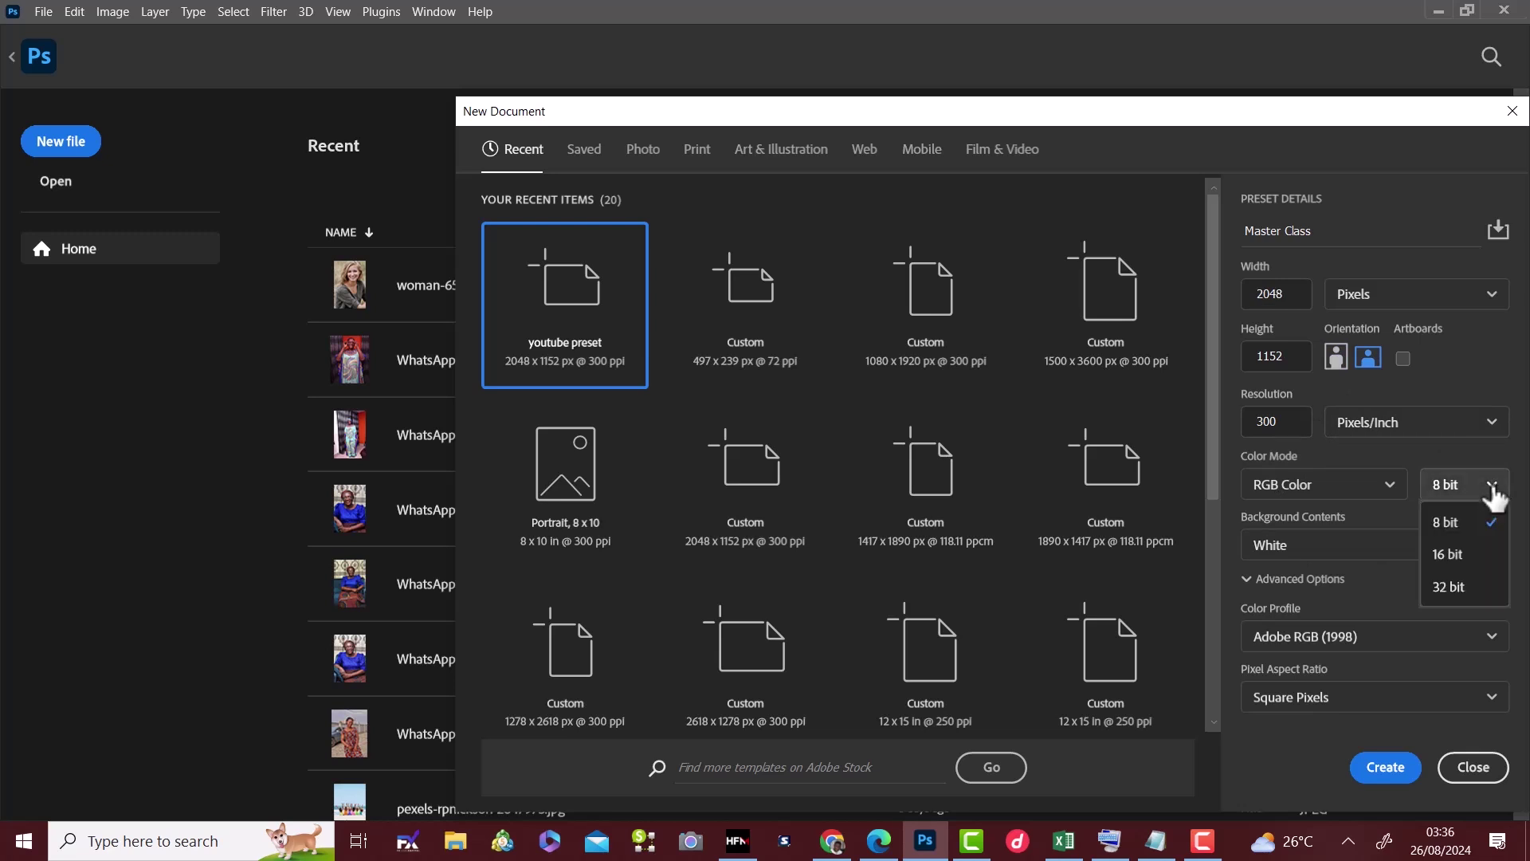
left_click(1492, 528)
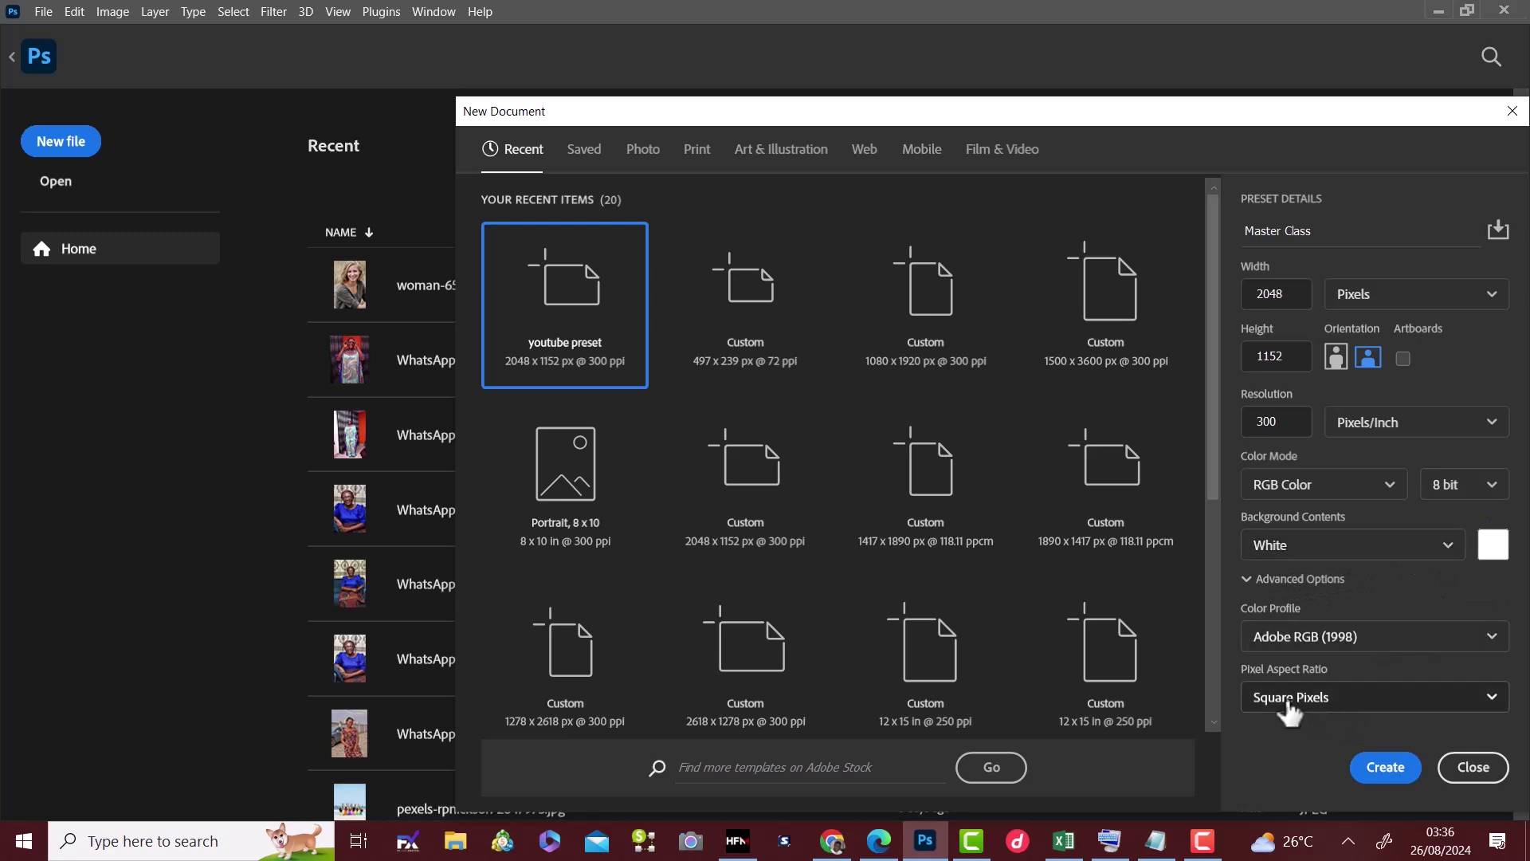
left_click(1385, 766)
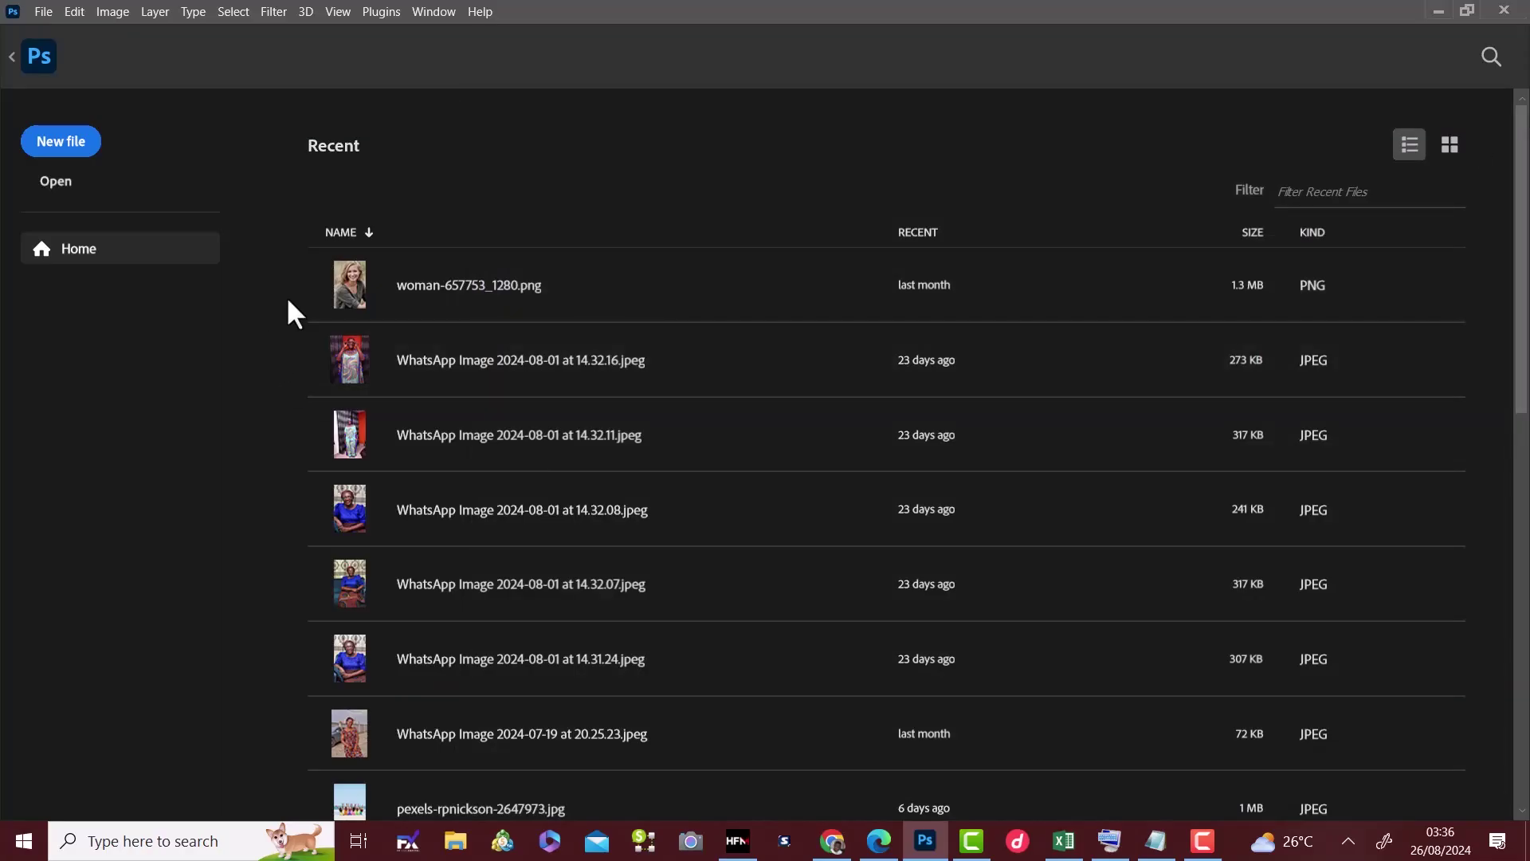
Create a new 2048 × 1152 px, 300 ppi document from the youtube preset via File > New
left_click(44, 10)
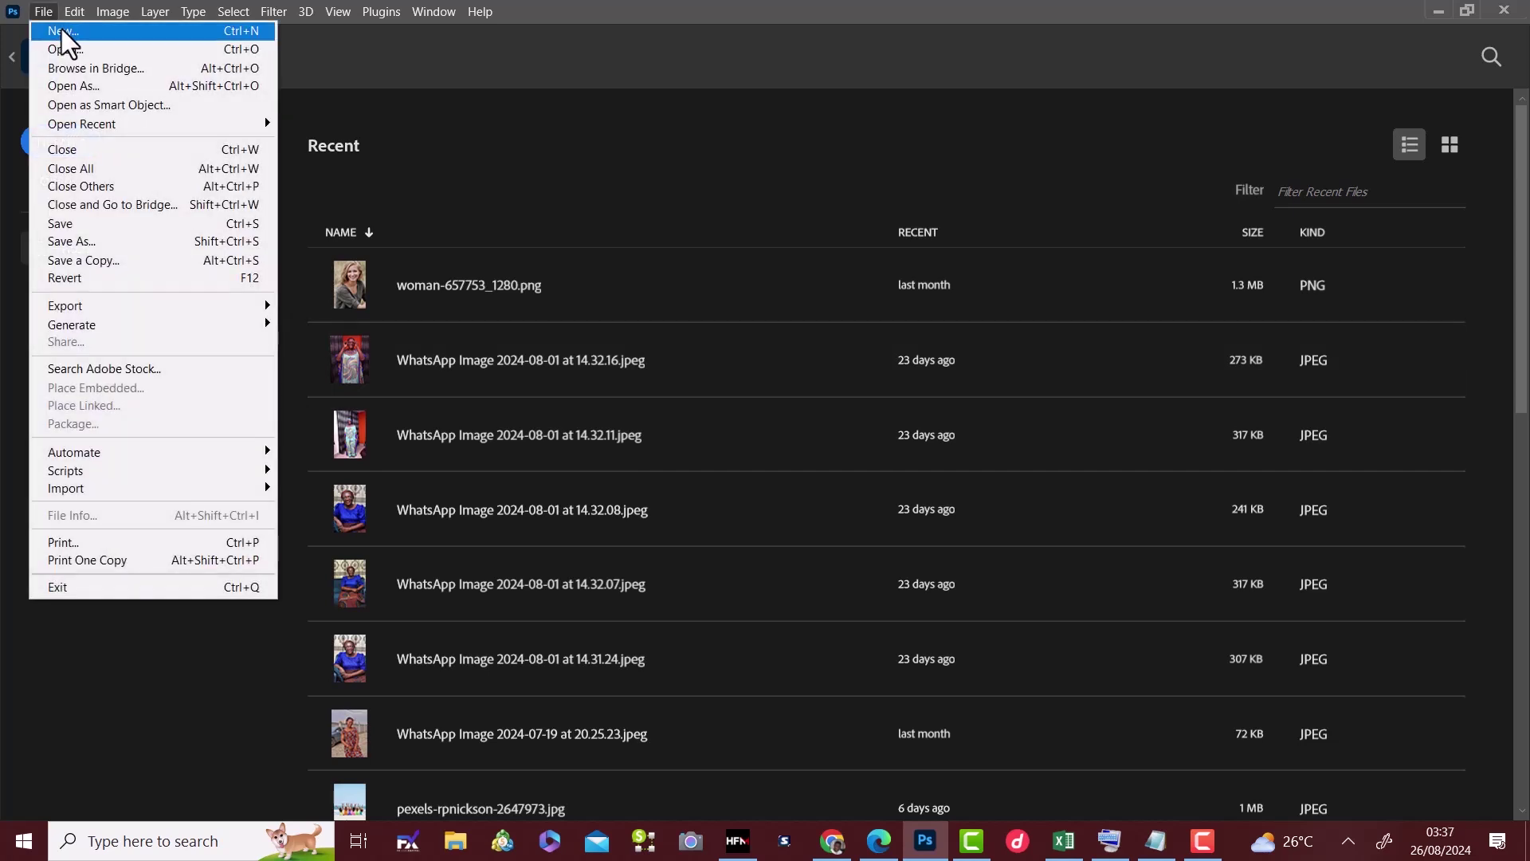
left_click(60, 29)
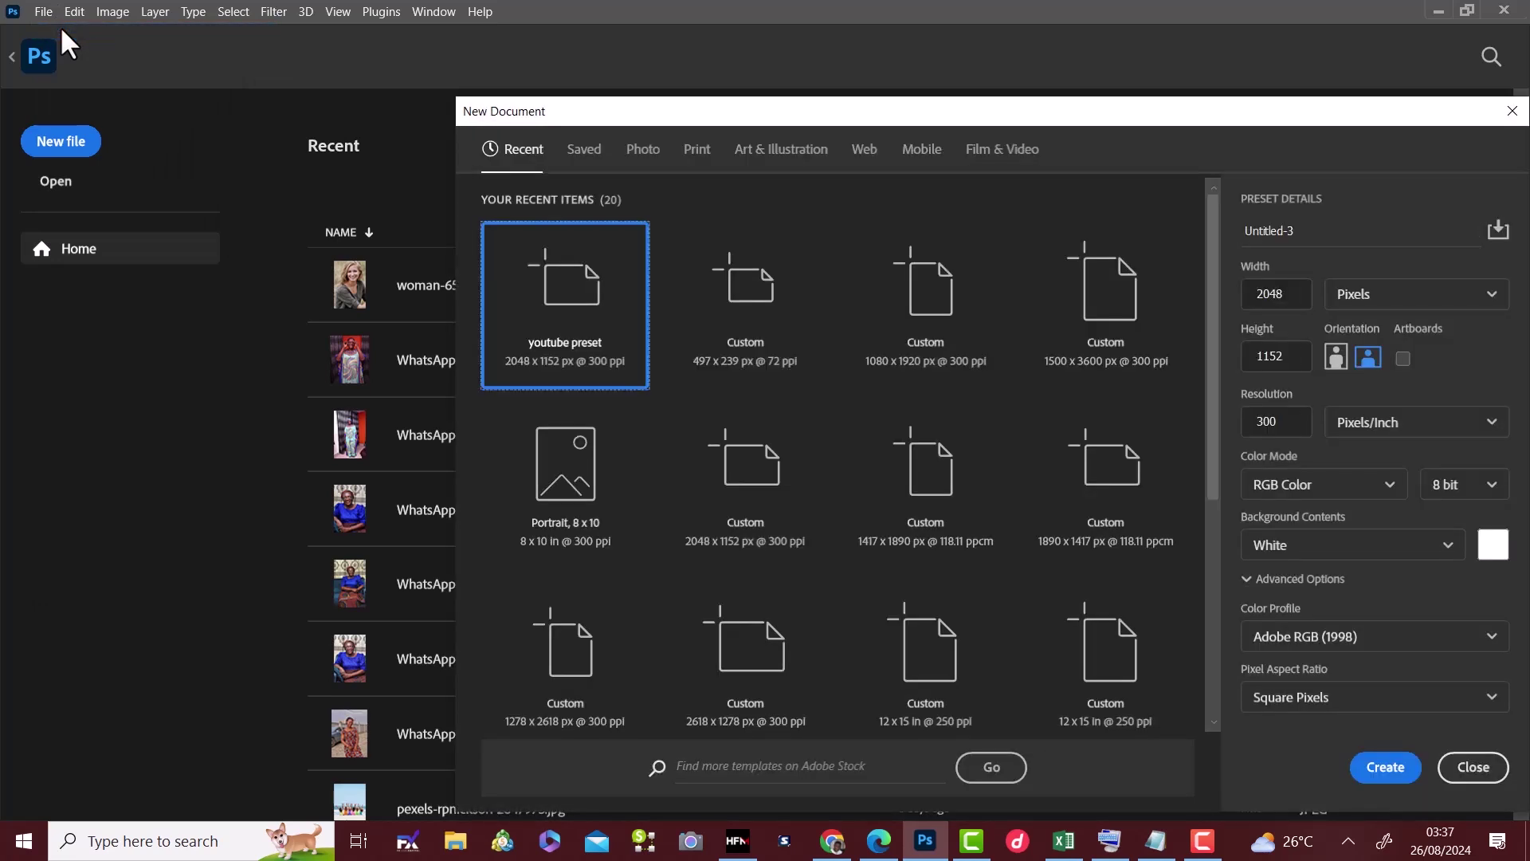
key("Return")
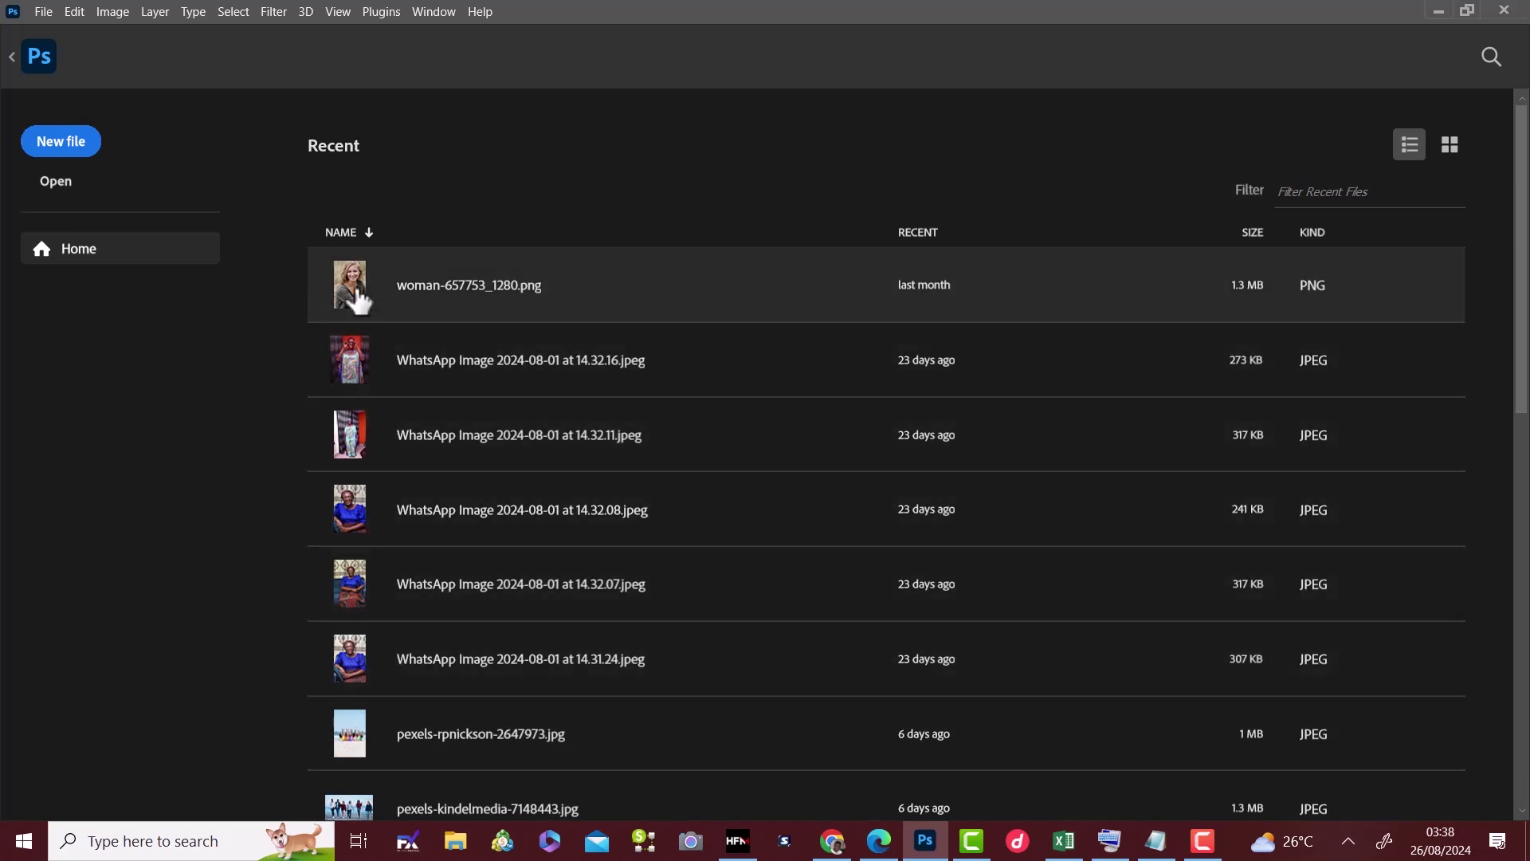
Open woman-657753_1280.png and the recent beach group photo
key("Escape")
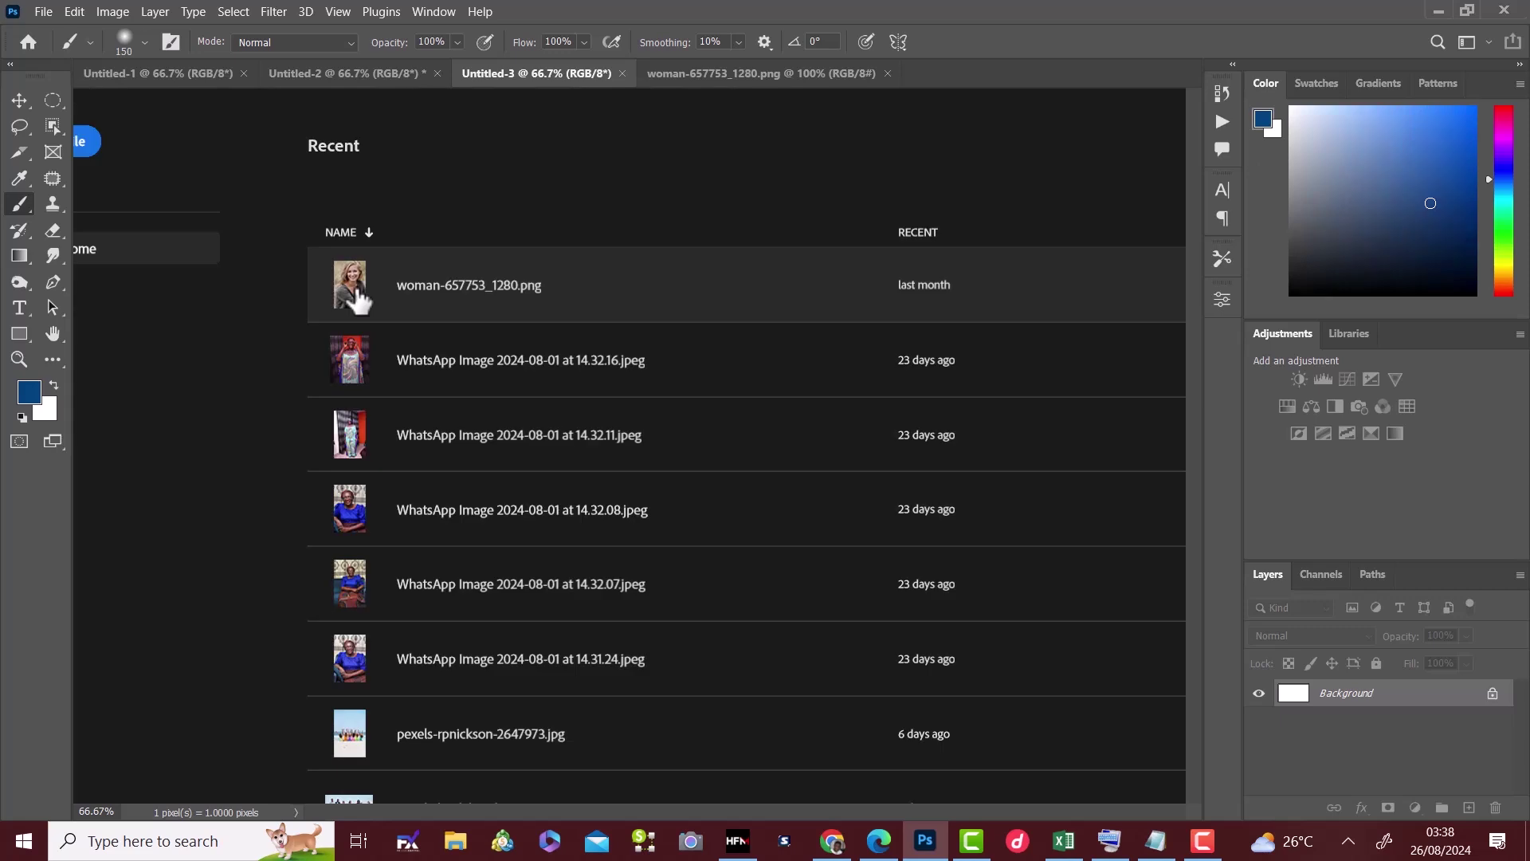
left_click(355, 287)
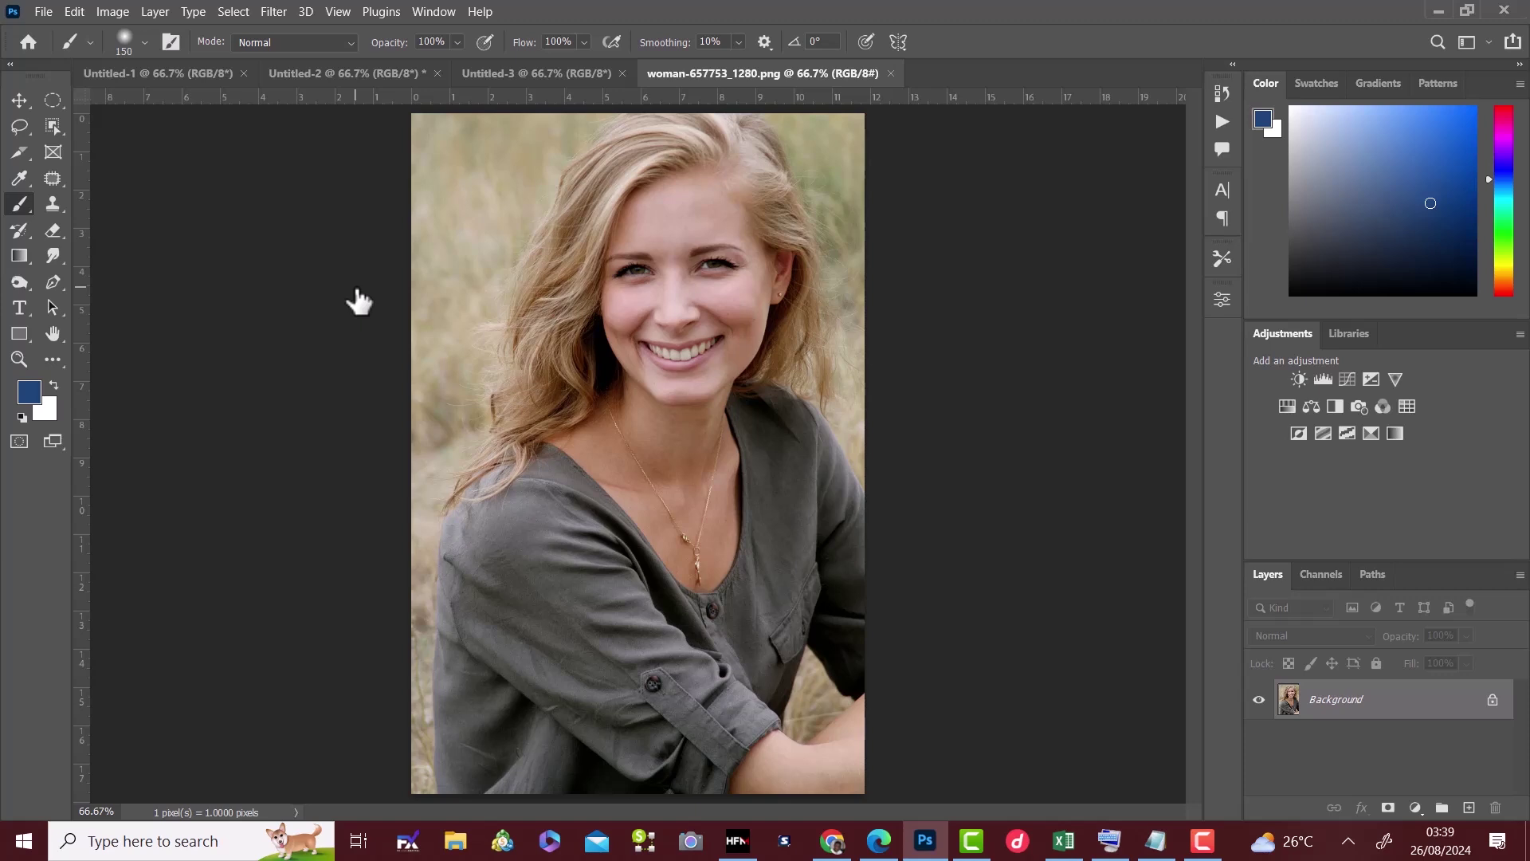
left_click(45, 14)
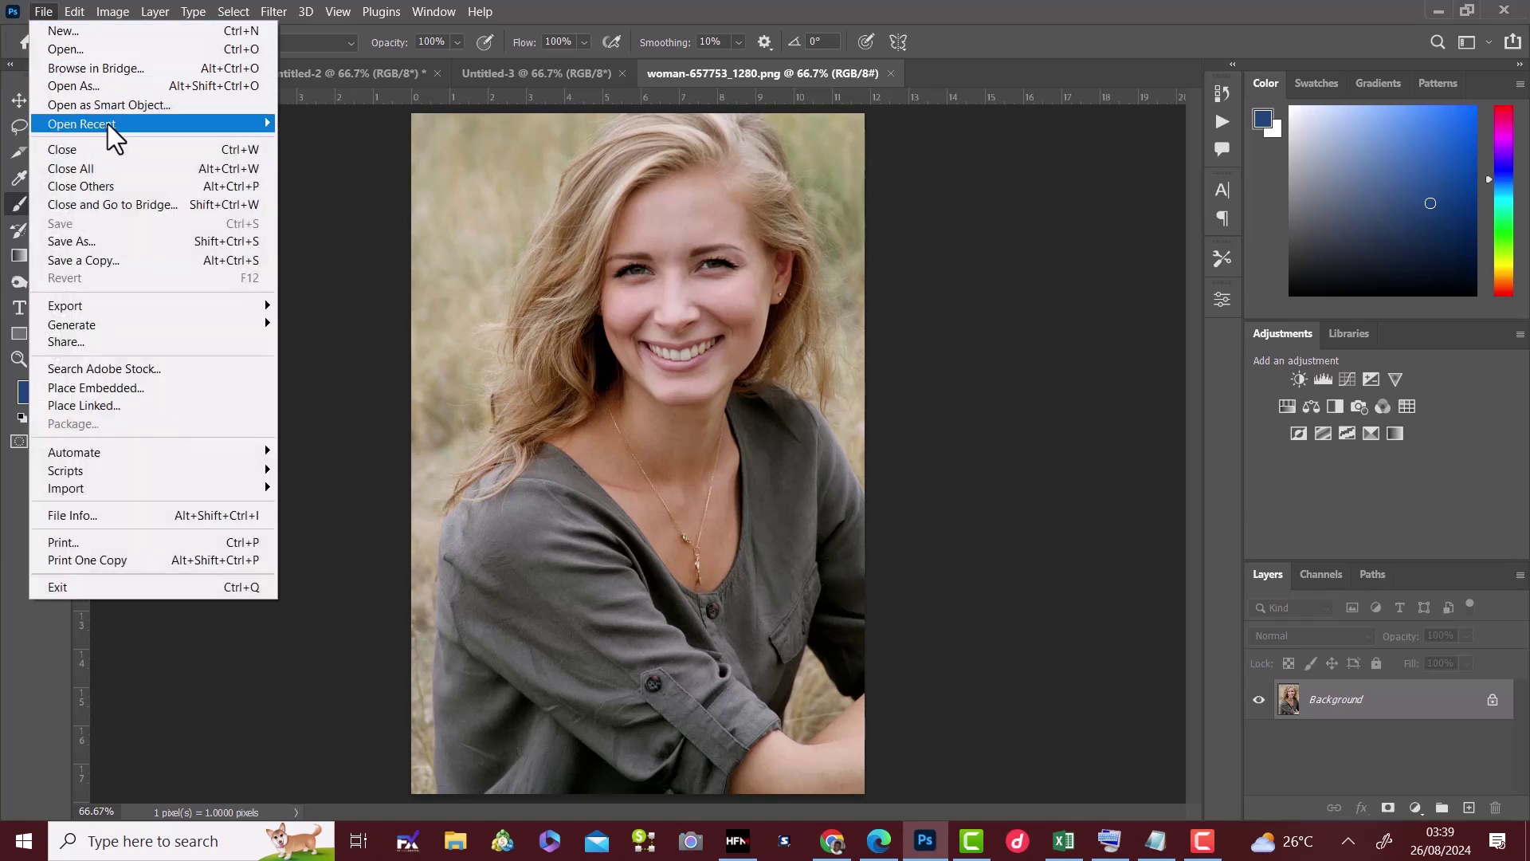
mouse_move(108, 122)
left_click(382, 141)
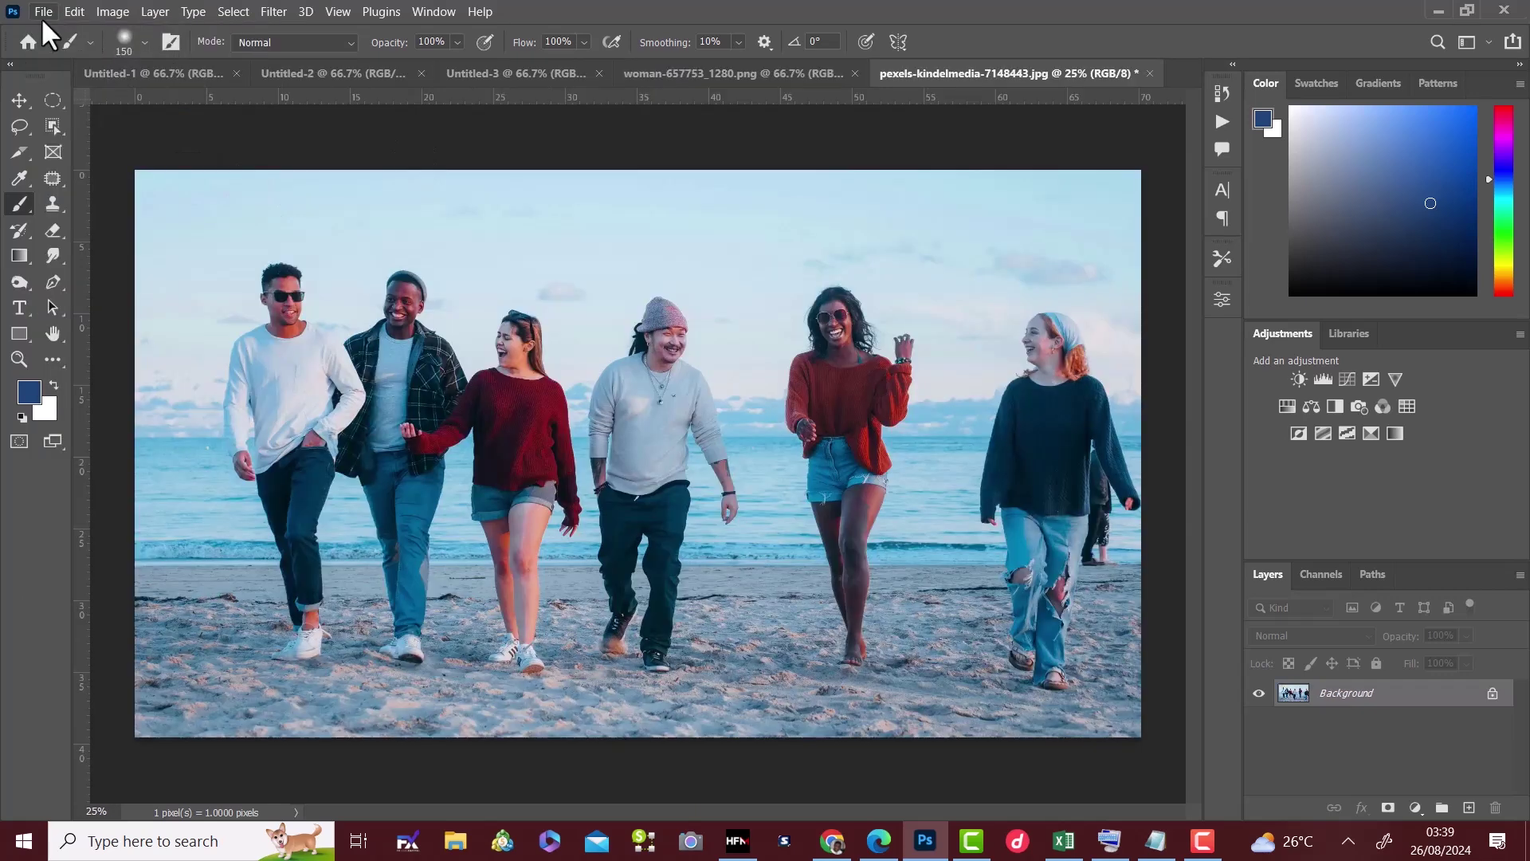
Open 'How to remove object in (1)' from Downloads via File > Open
left_click(42, 13)
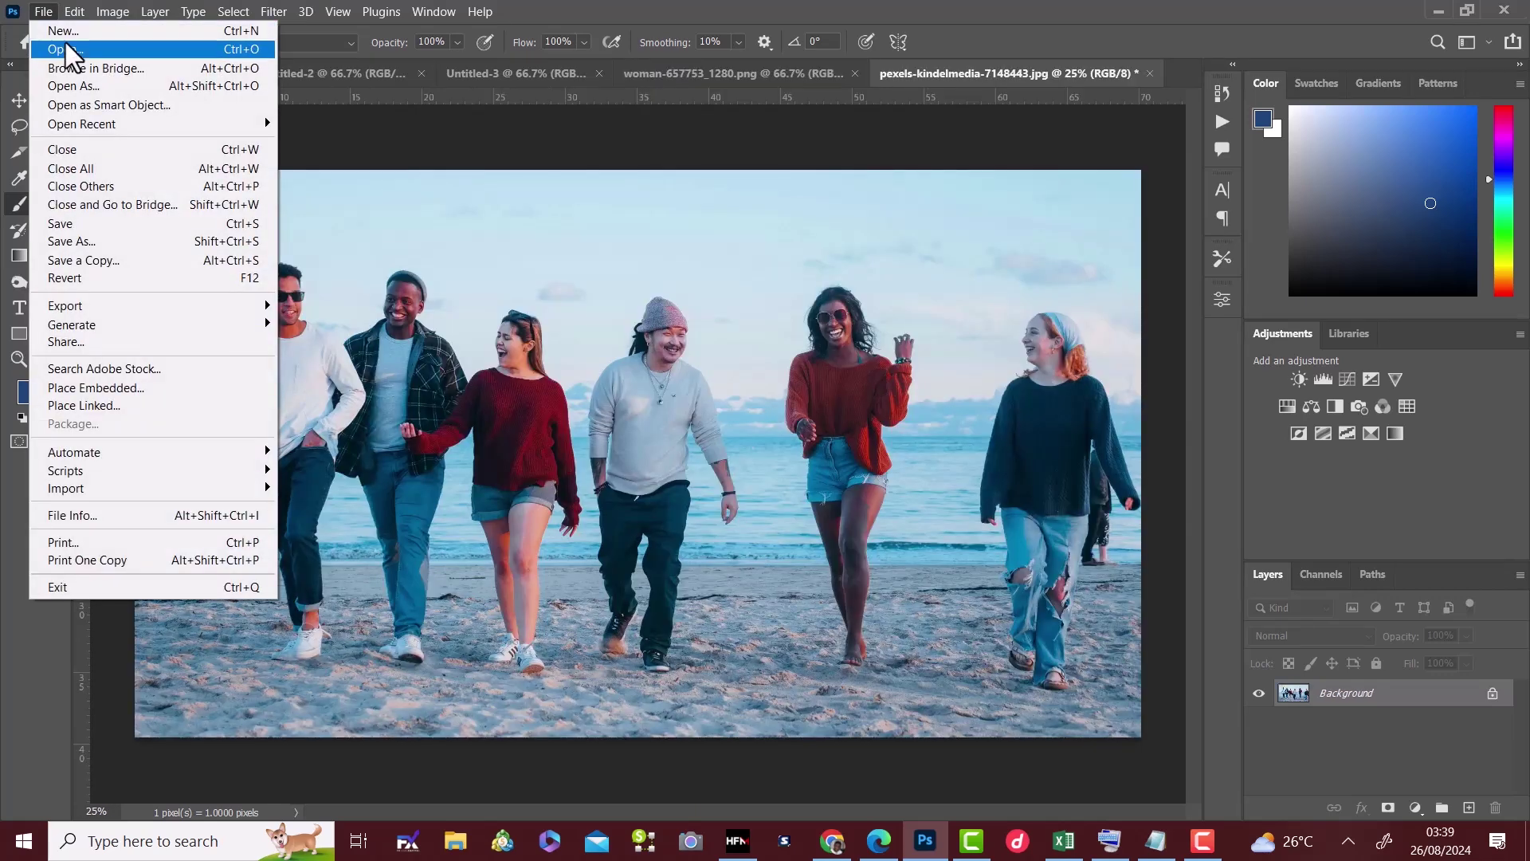
left_click(74, 46)
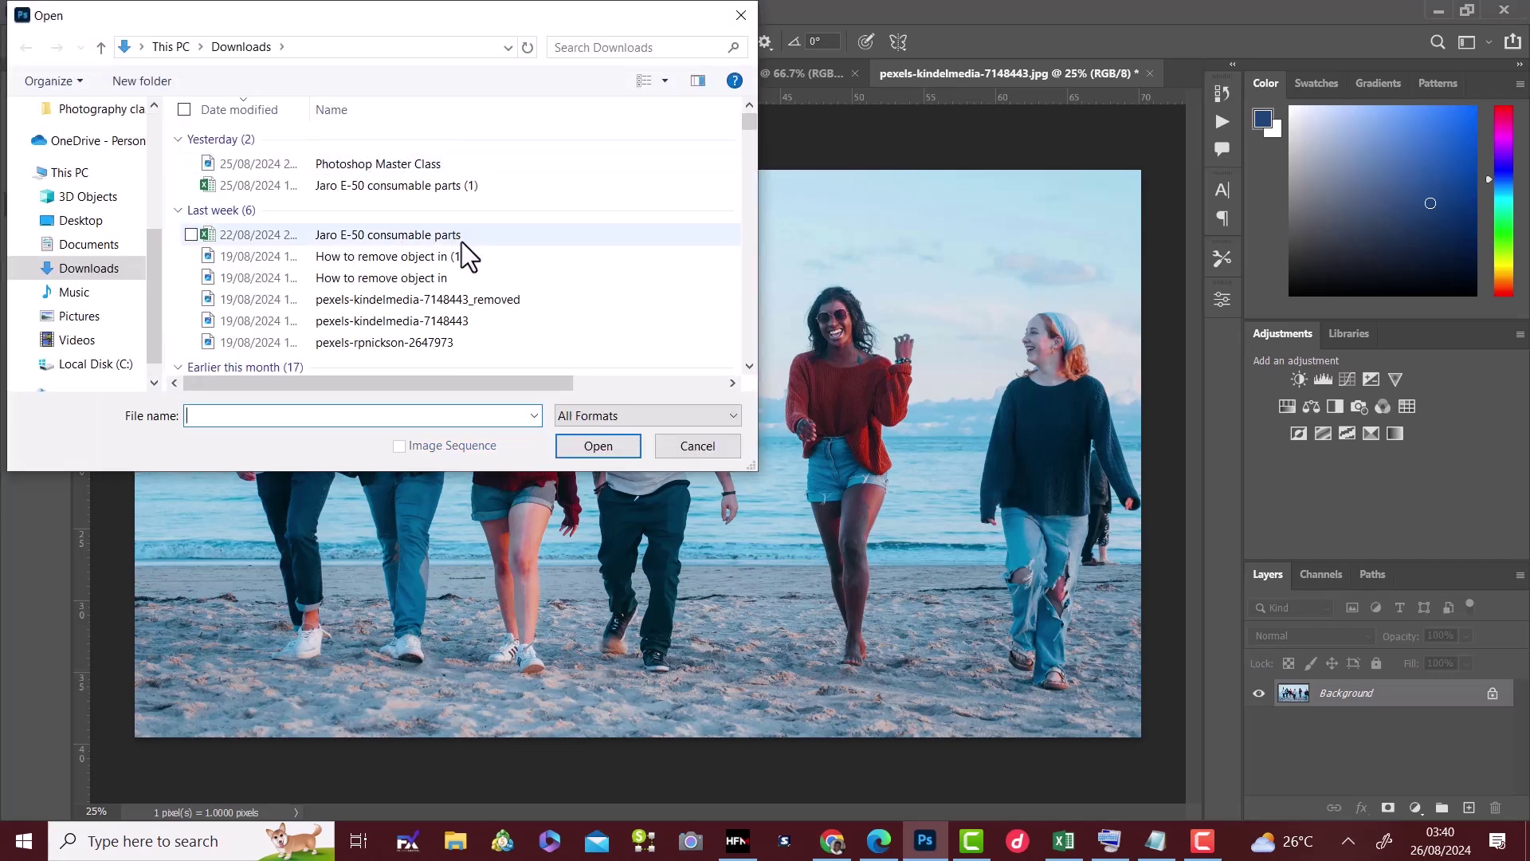
left_click(402, 256)
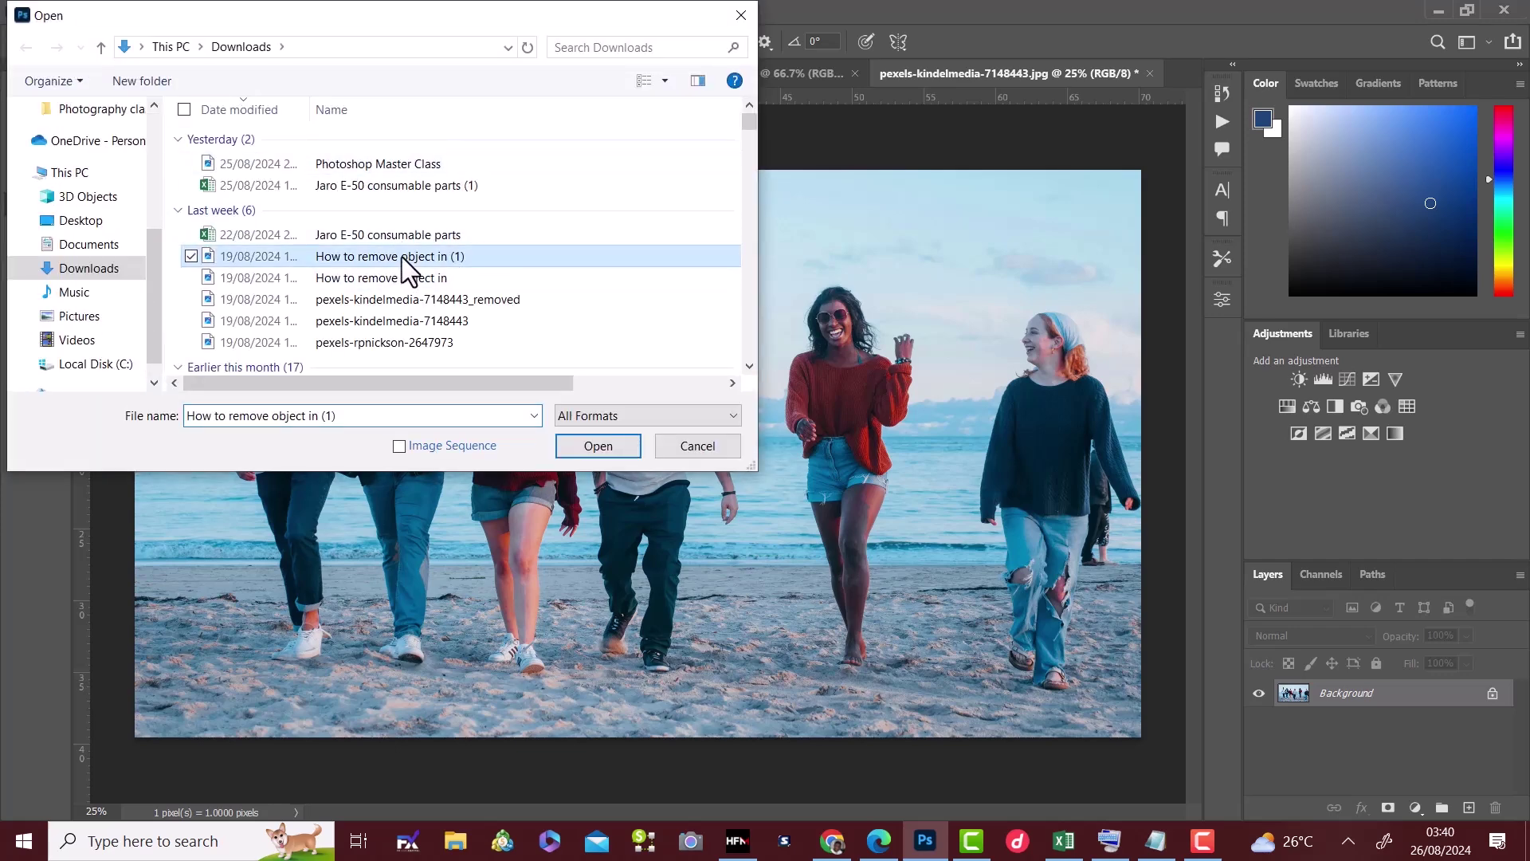
left_click(598, 445)
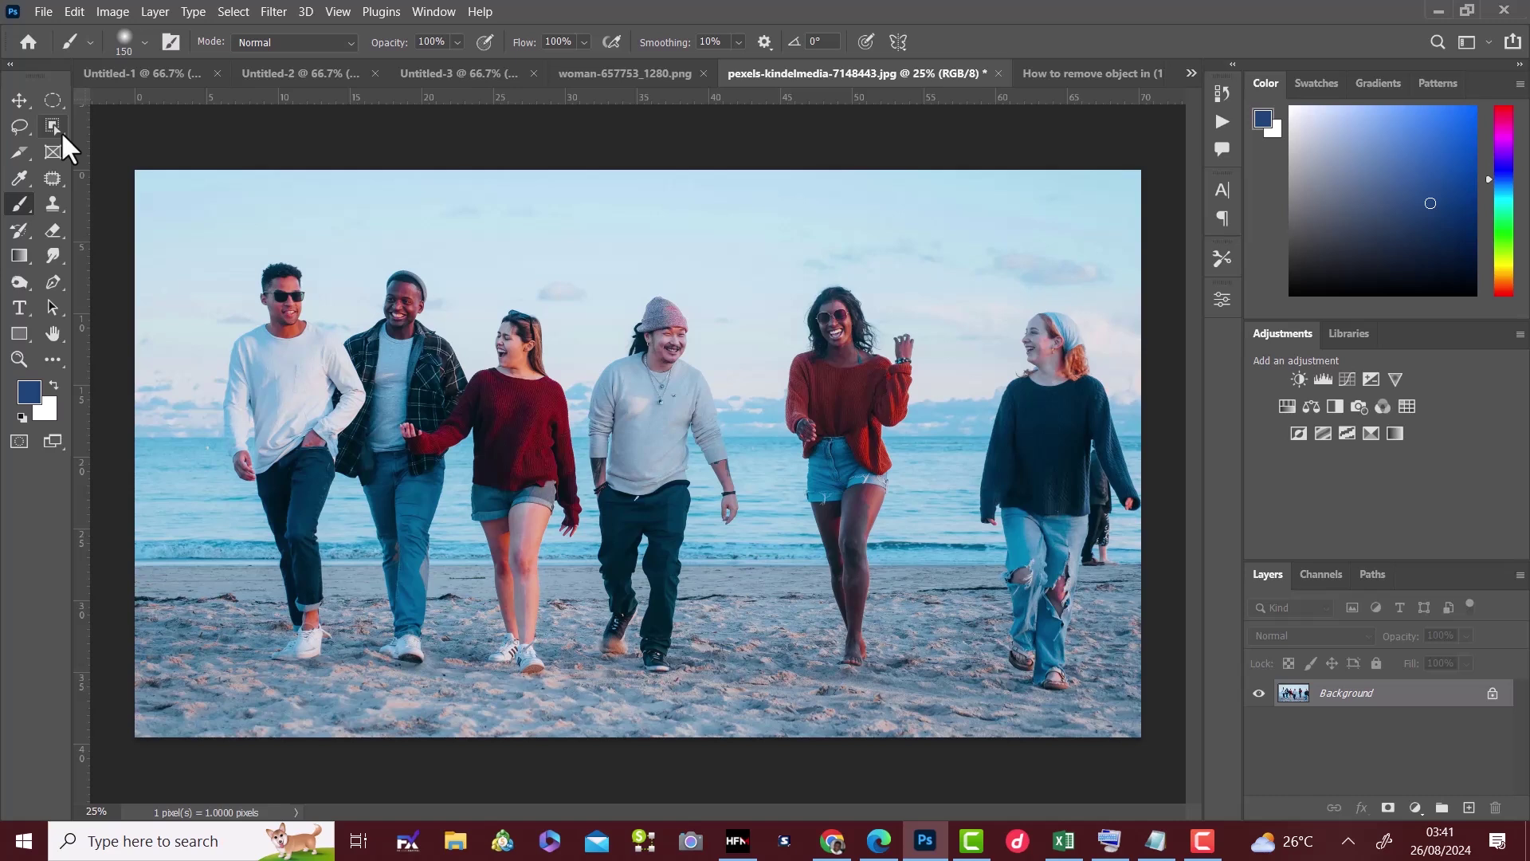
Switch from the Object Selection tool to the Lasso tool, with Feather at 15 px and Anti-alias on
left_click(60, 132)
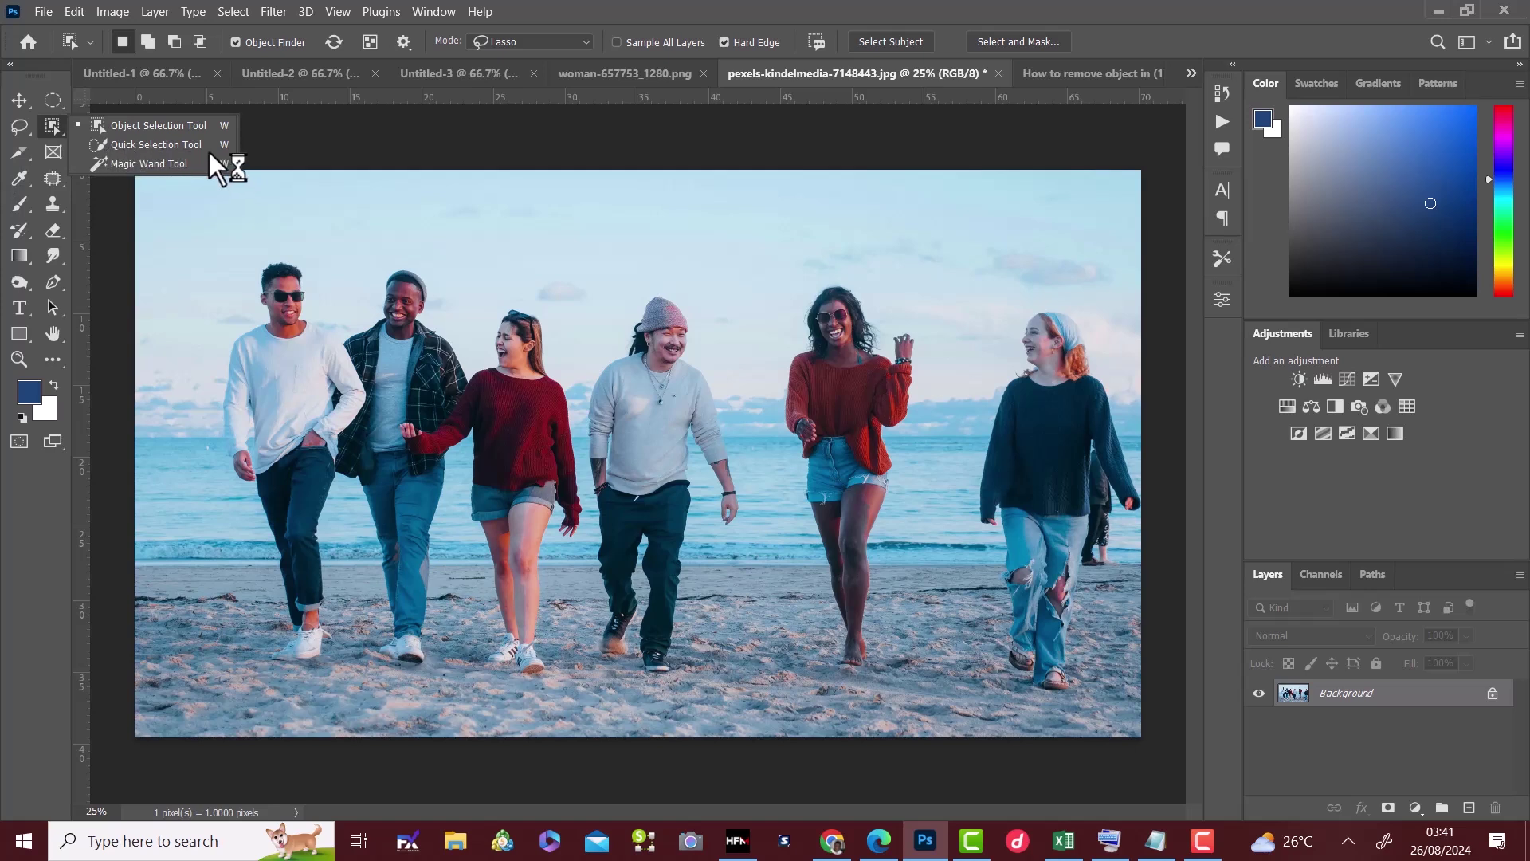
left_click(165, 153)
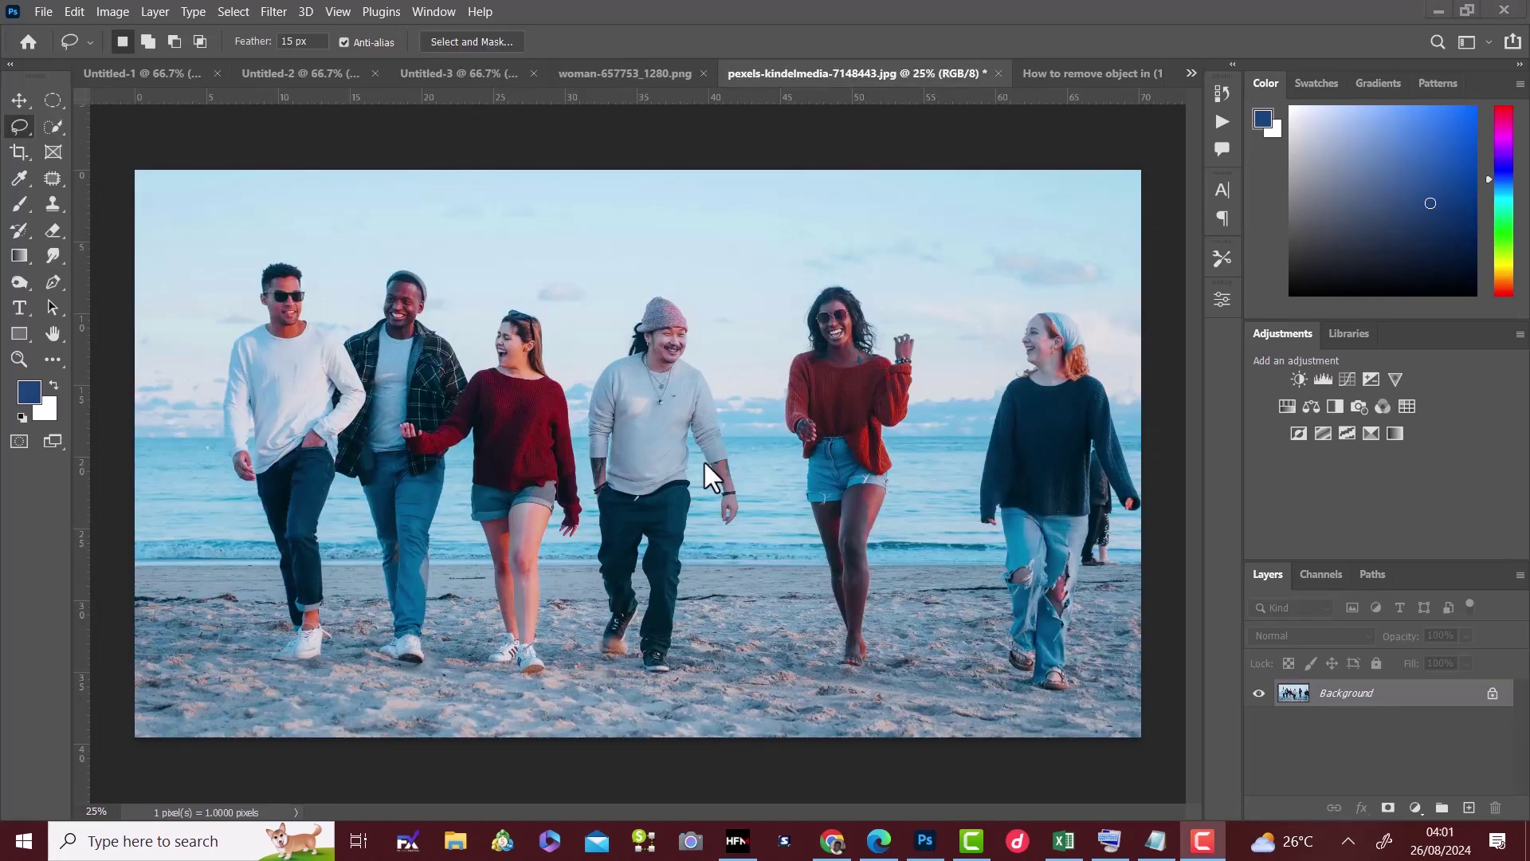
Type a bold blue 'HAPPY HOUR' title in Berlin Sans FB Demi Bold above the group
left_click(600, 387)
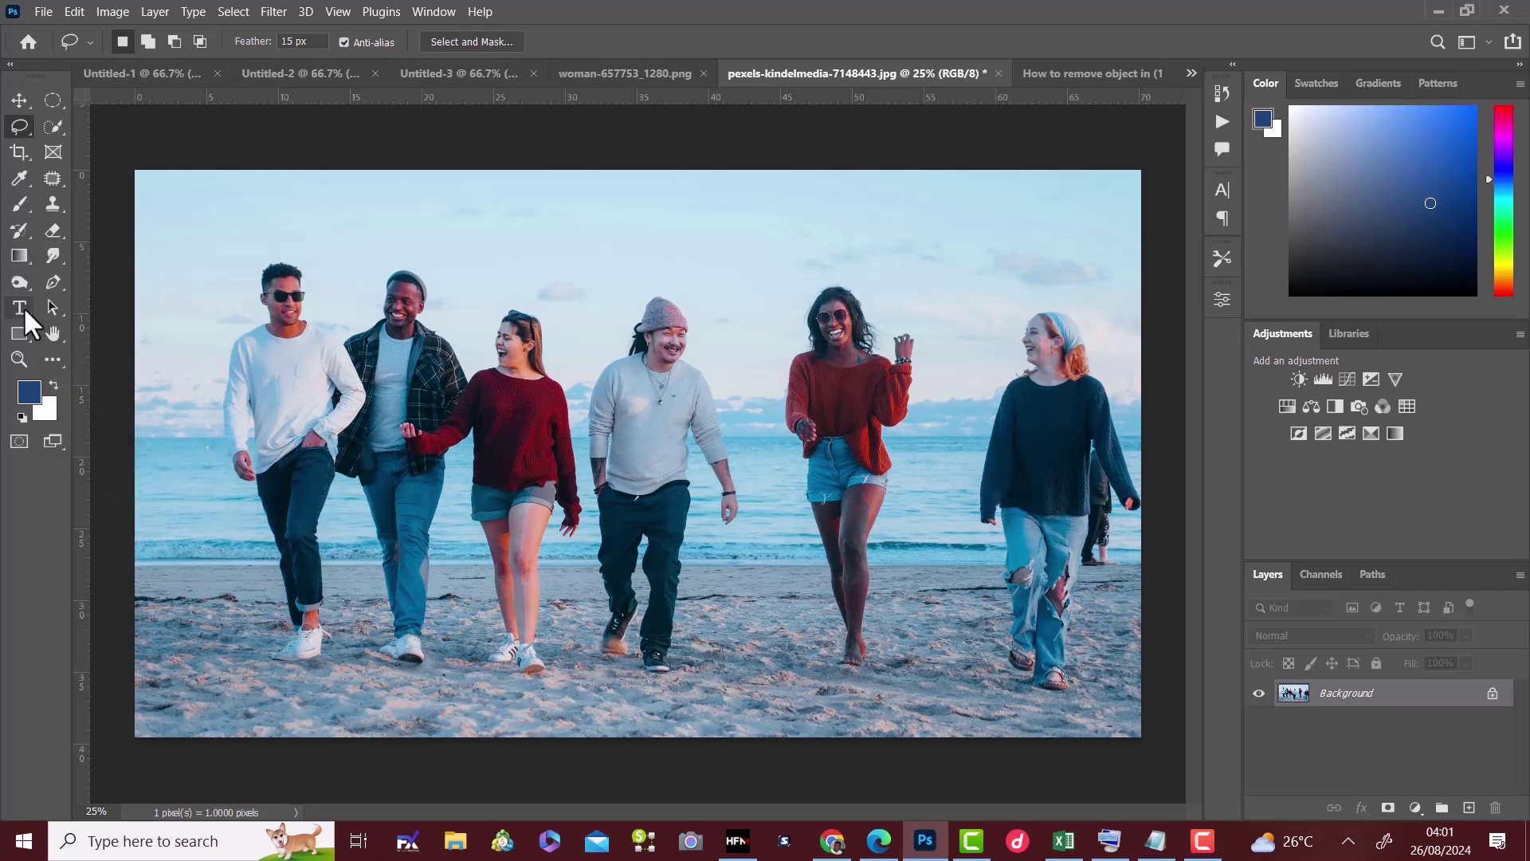
left_click(22, 306)
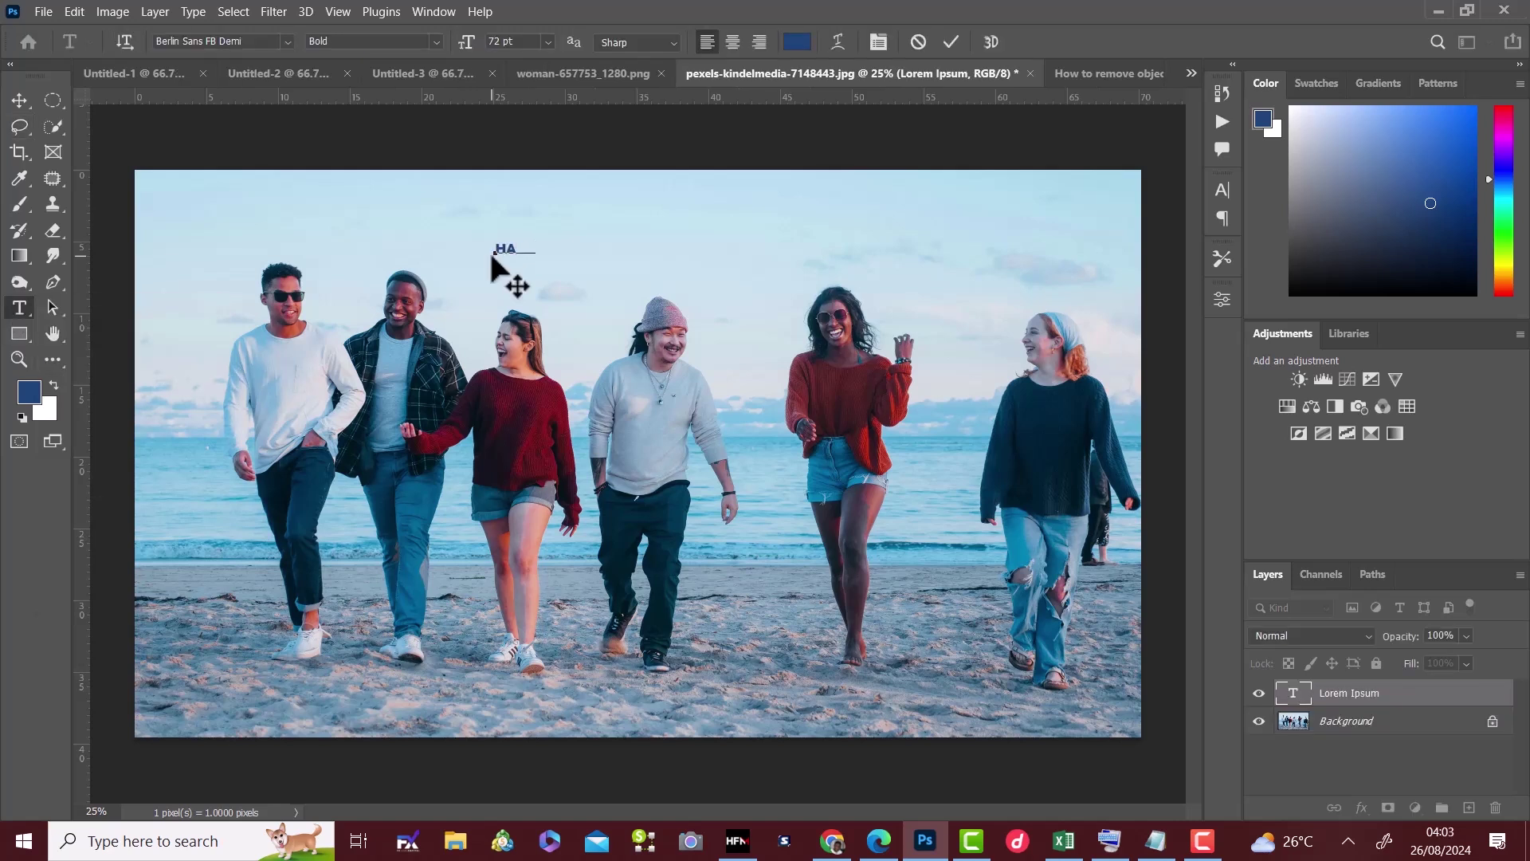
type("HOUR")
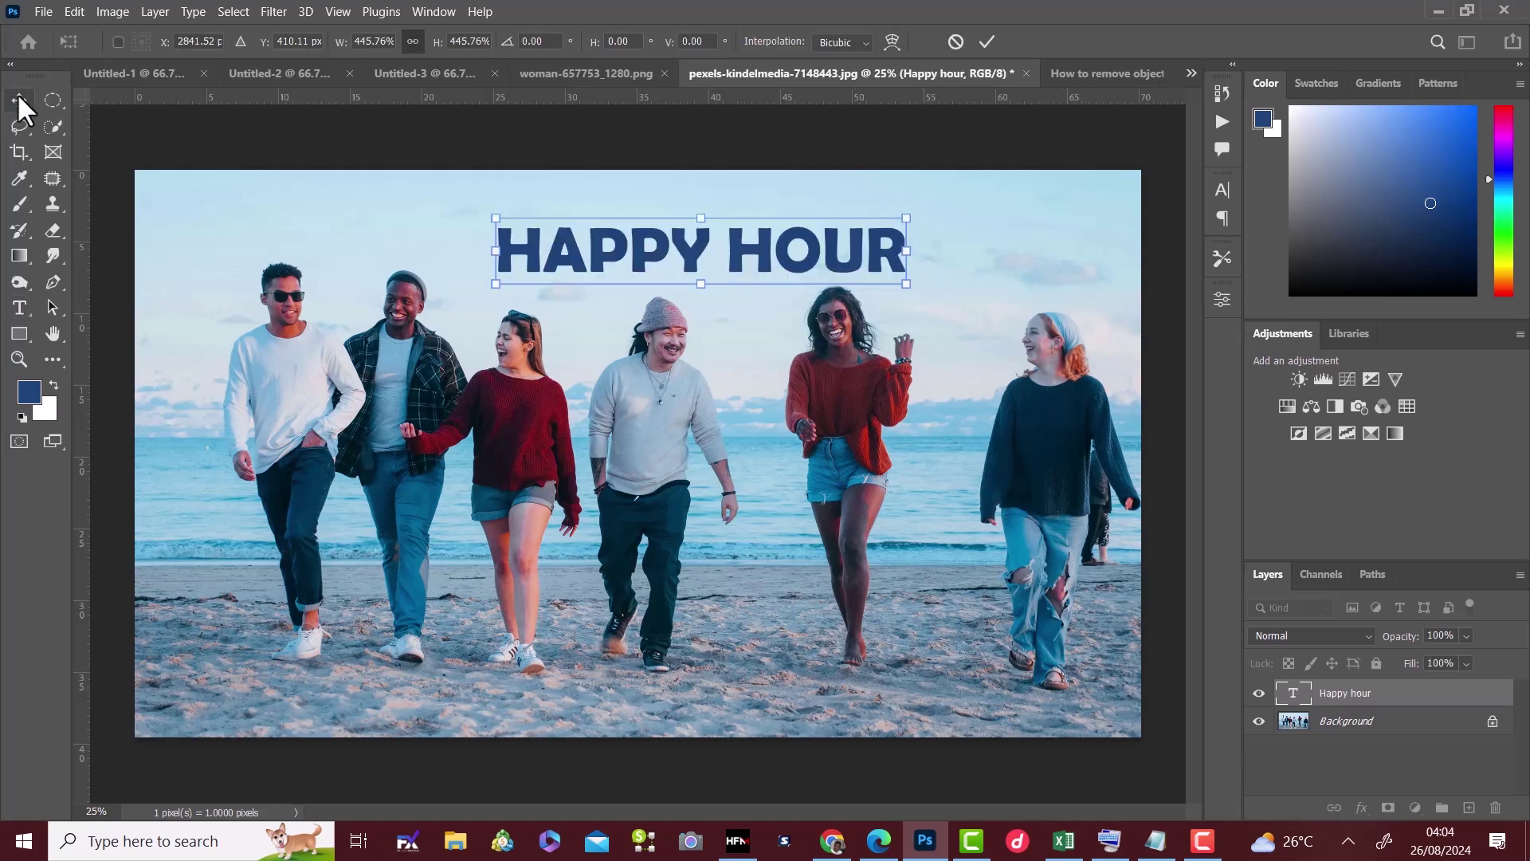
Commit the HAPPY HOUR title and shift it about 57 px to the left
left_click(17, 93)
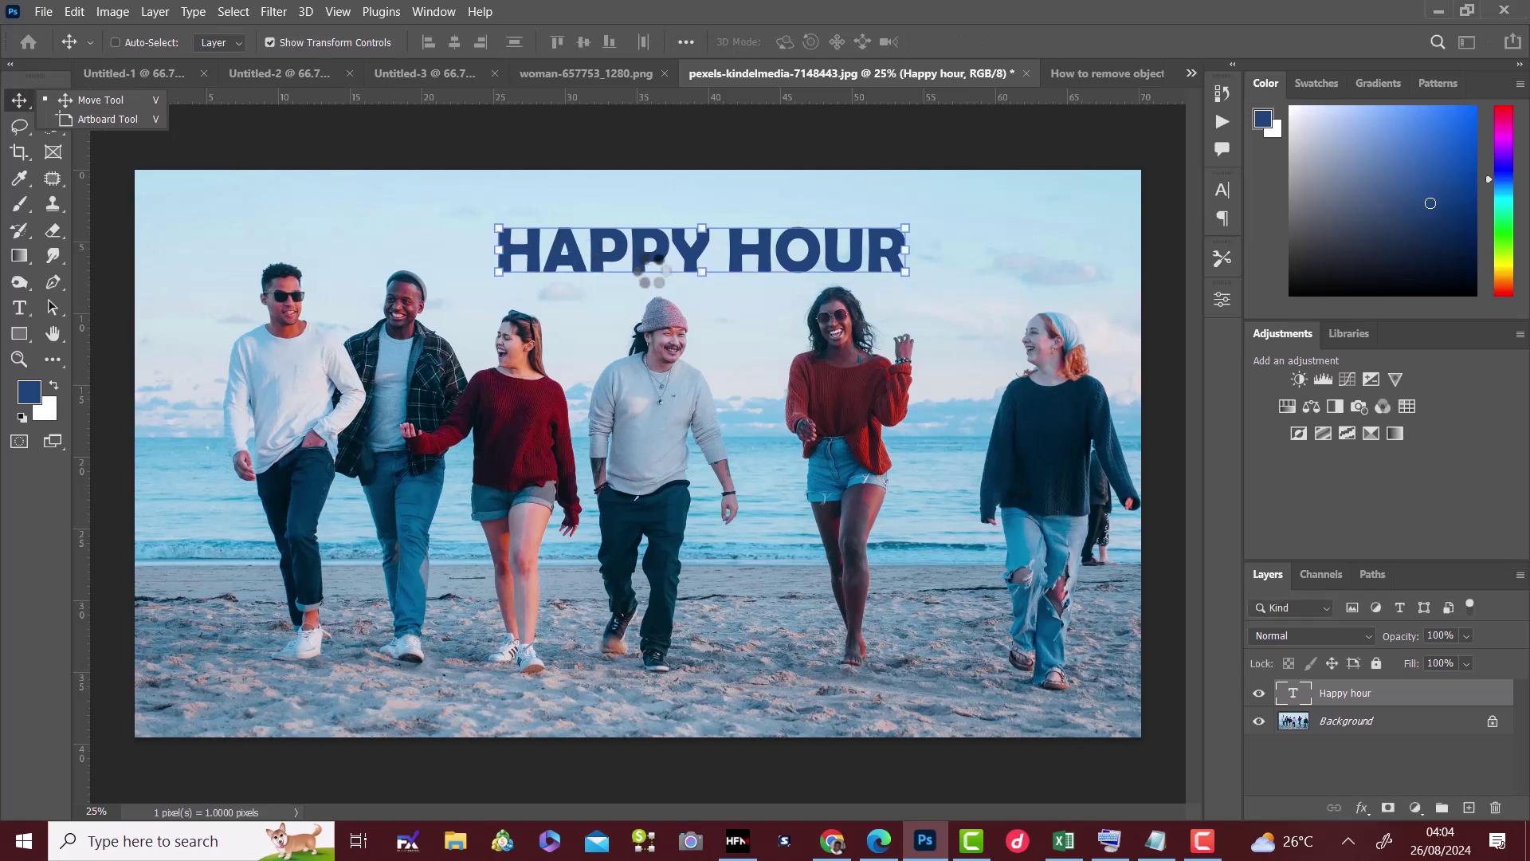
left_click(660, 263)
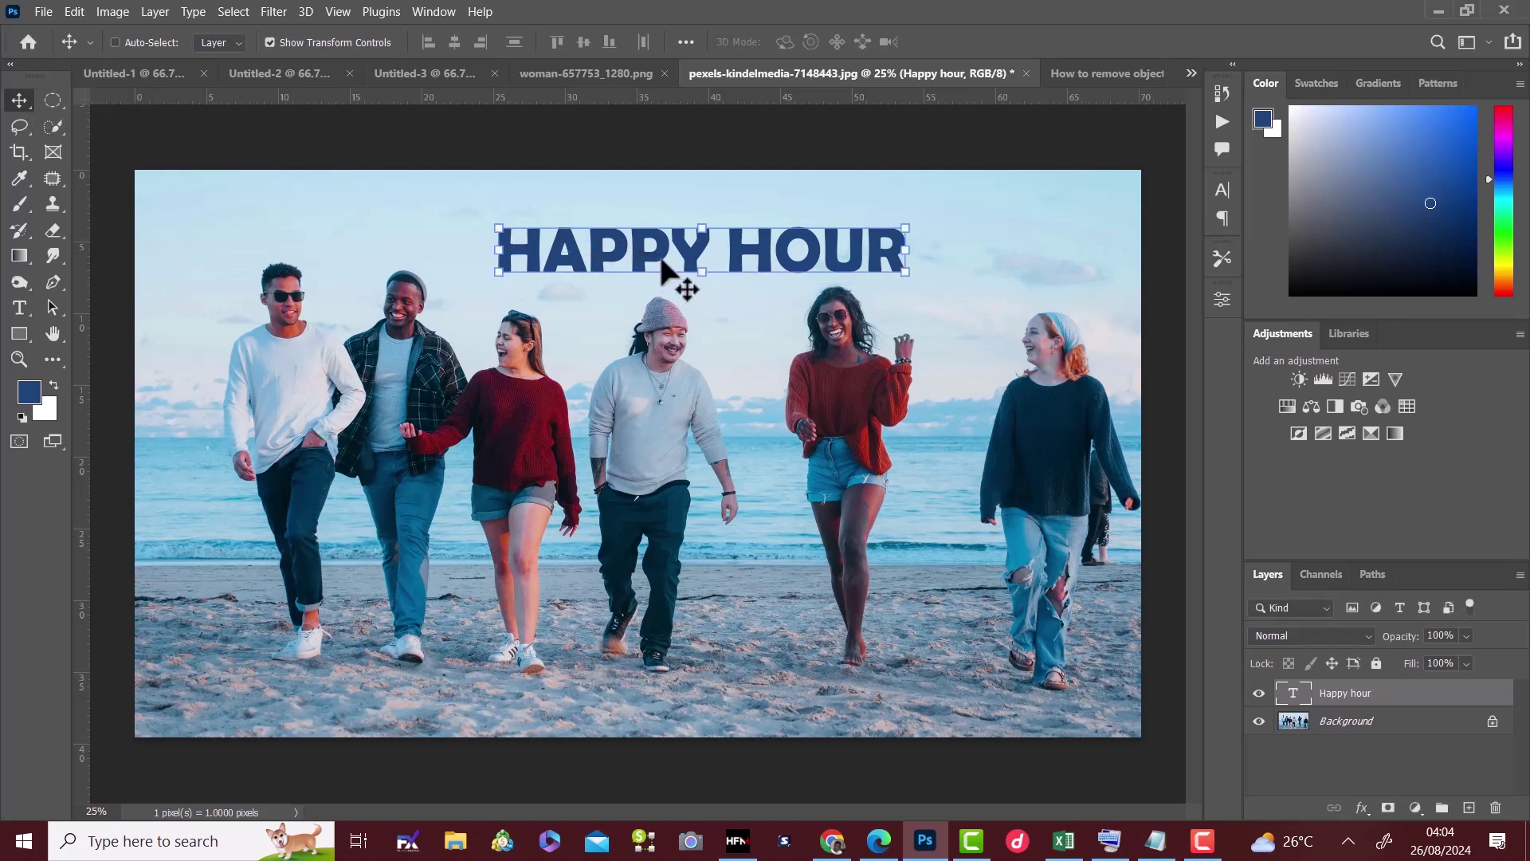
left_click_drag(634, 267, 590, 267)
Crop the photo's right edge inward past the far-right woman, leaving five people
left_click(17, 153)
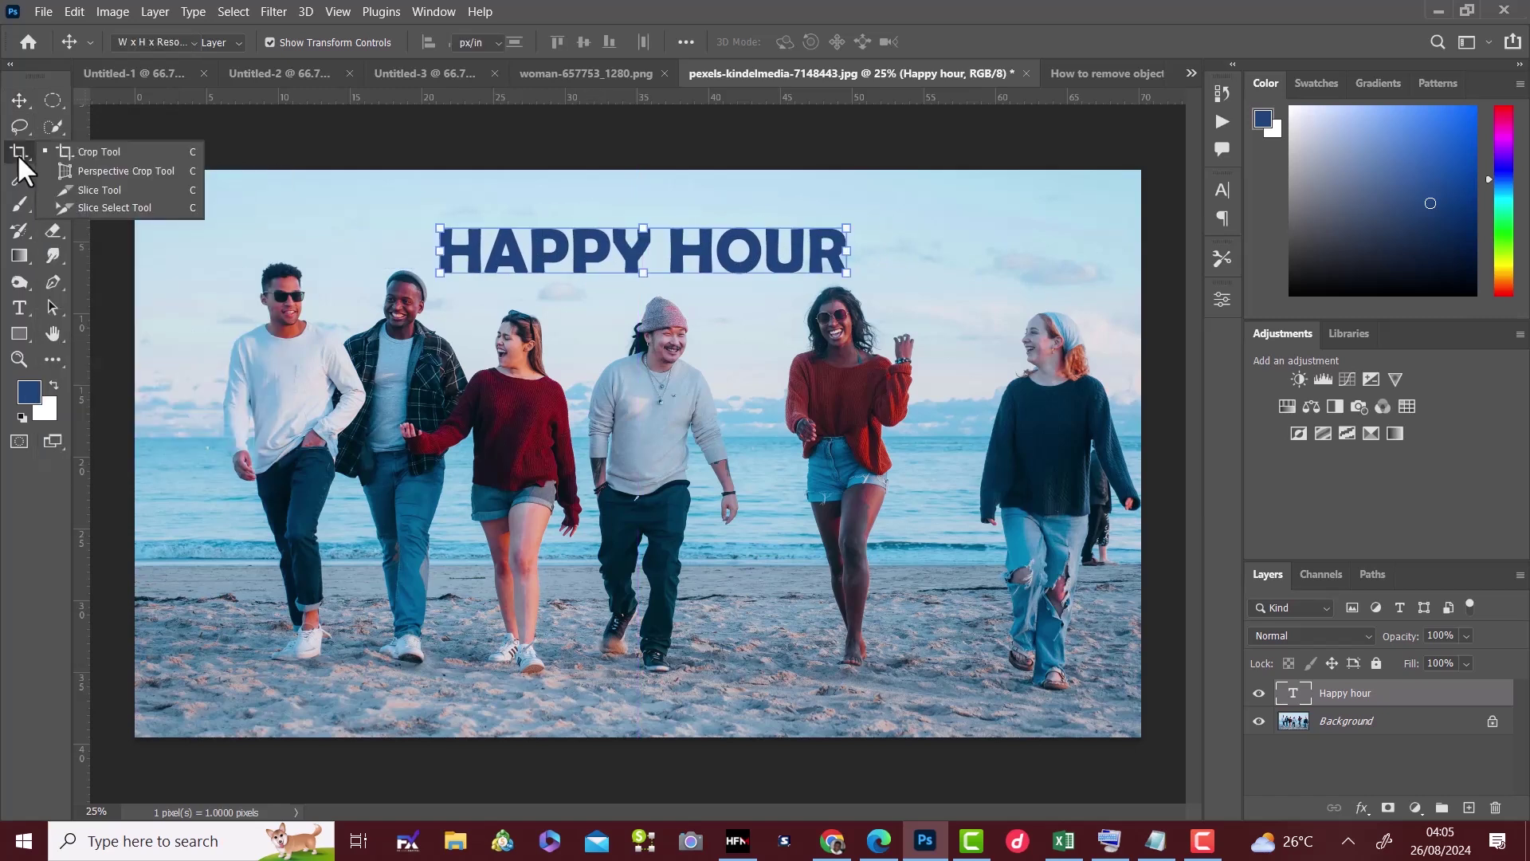
left_click(68, 151)
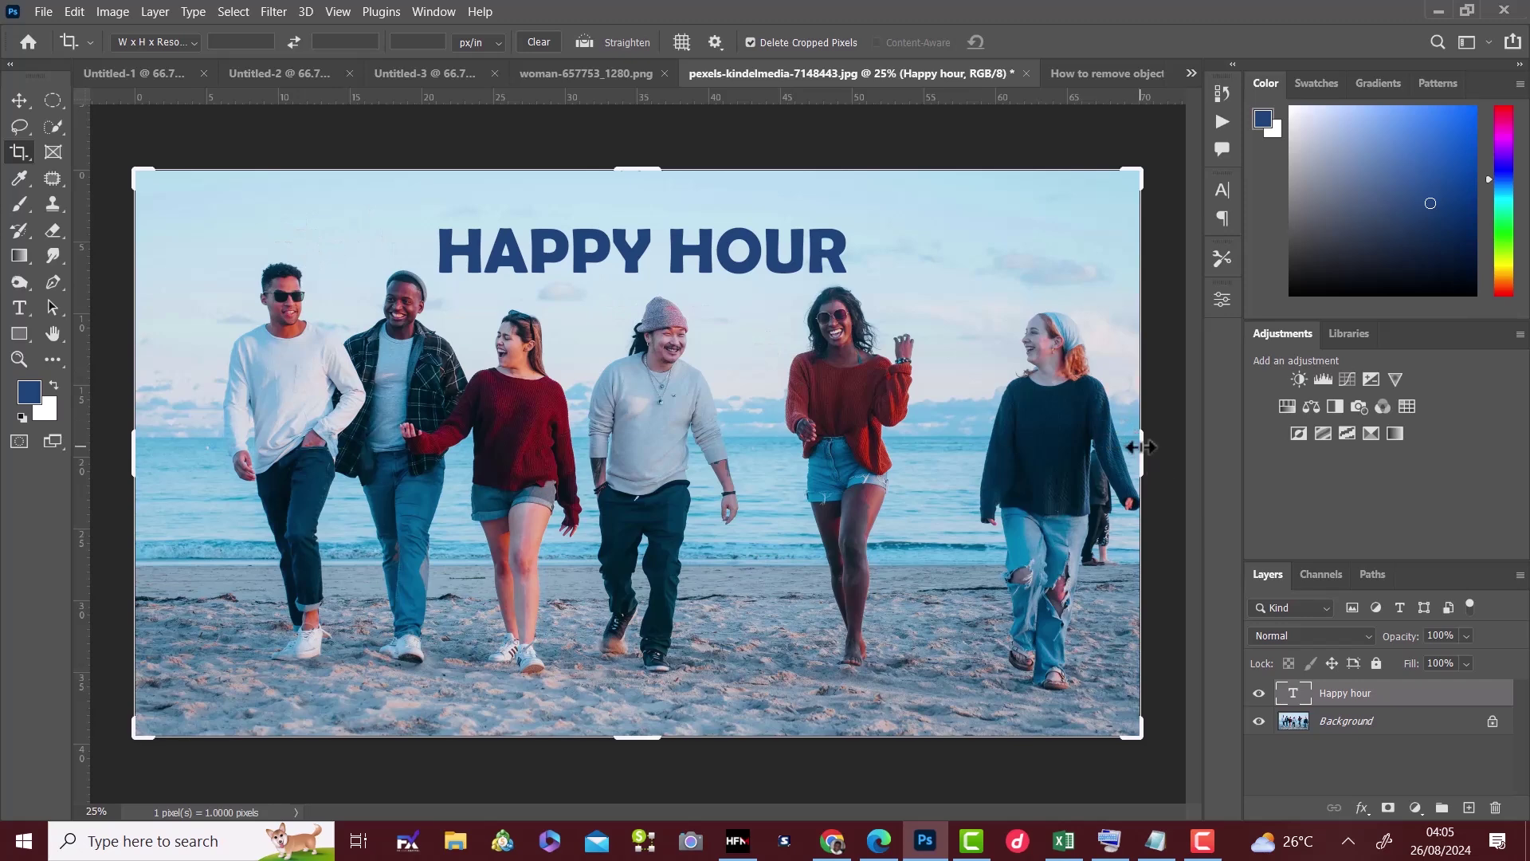
left_click_drag(1141, 446, 1056, 447)
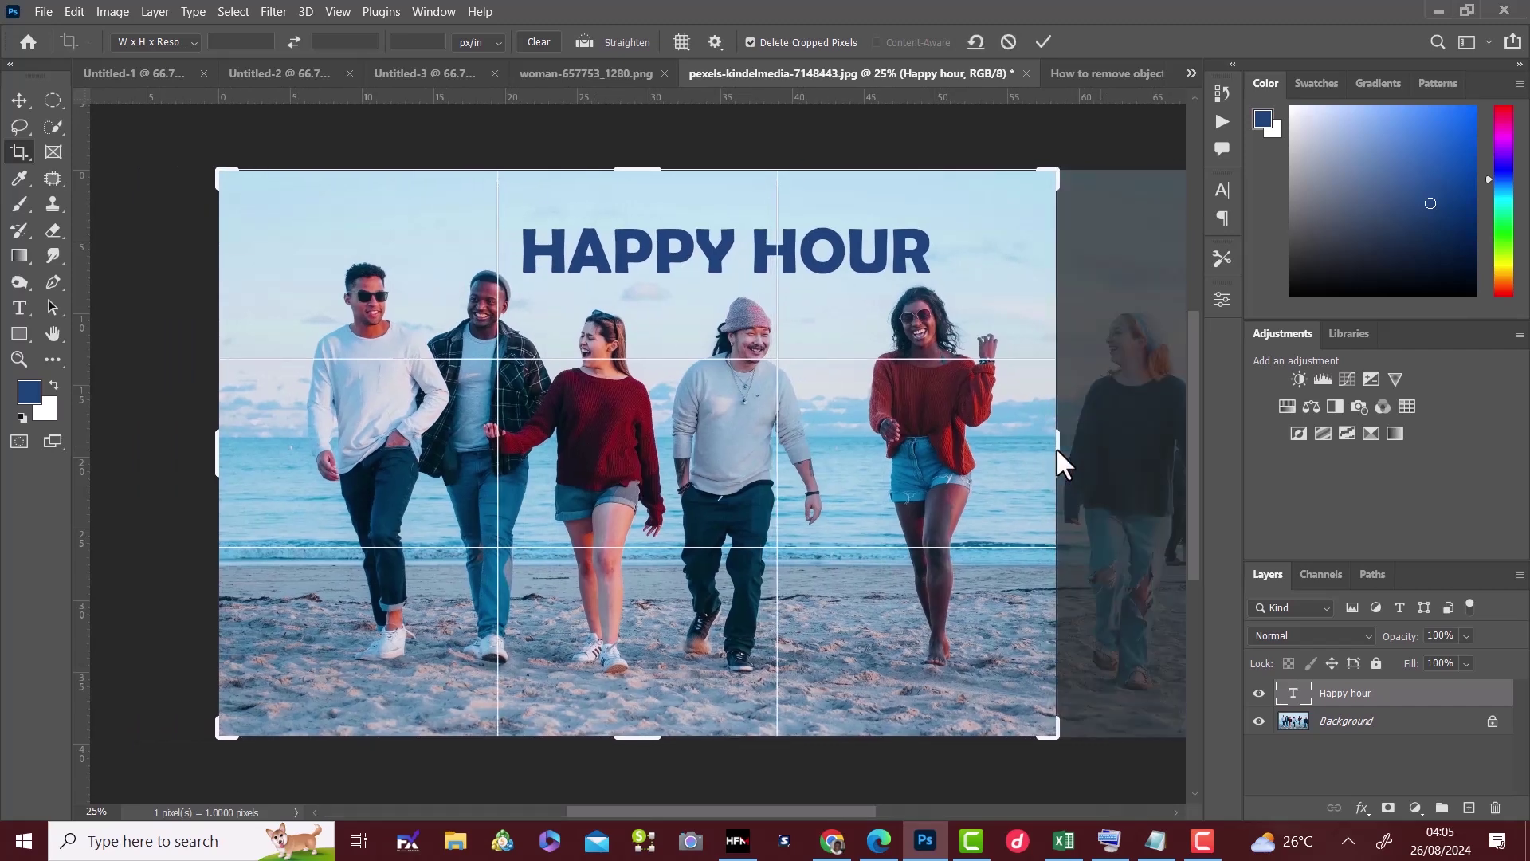
left_click(19, 100)
left_click(43, 11)
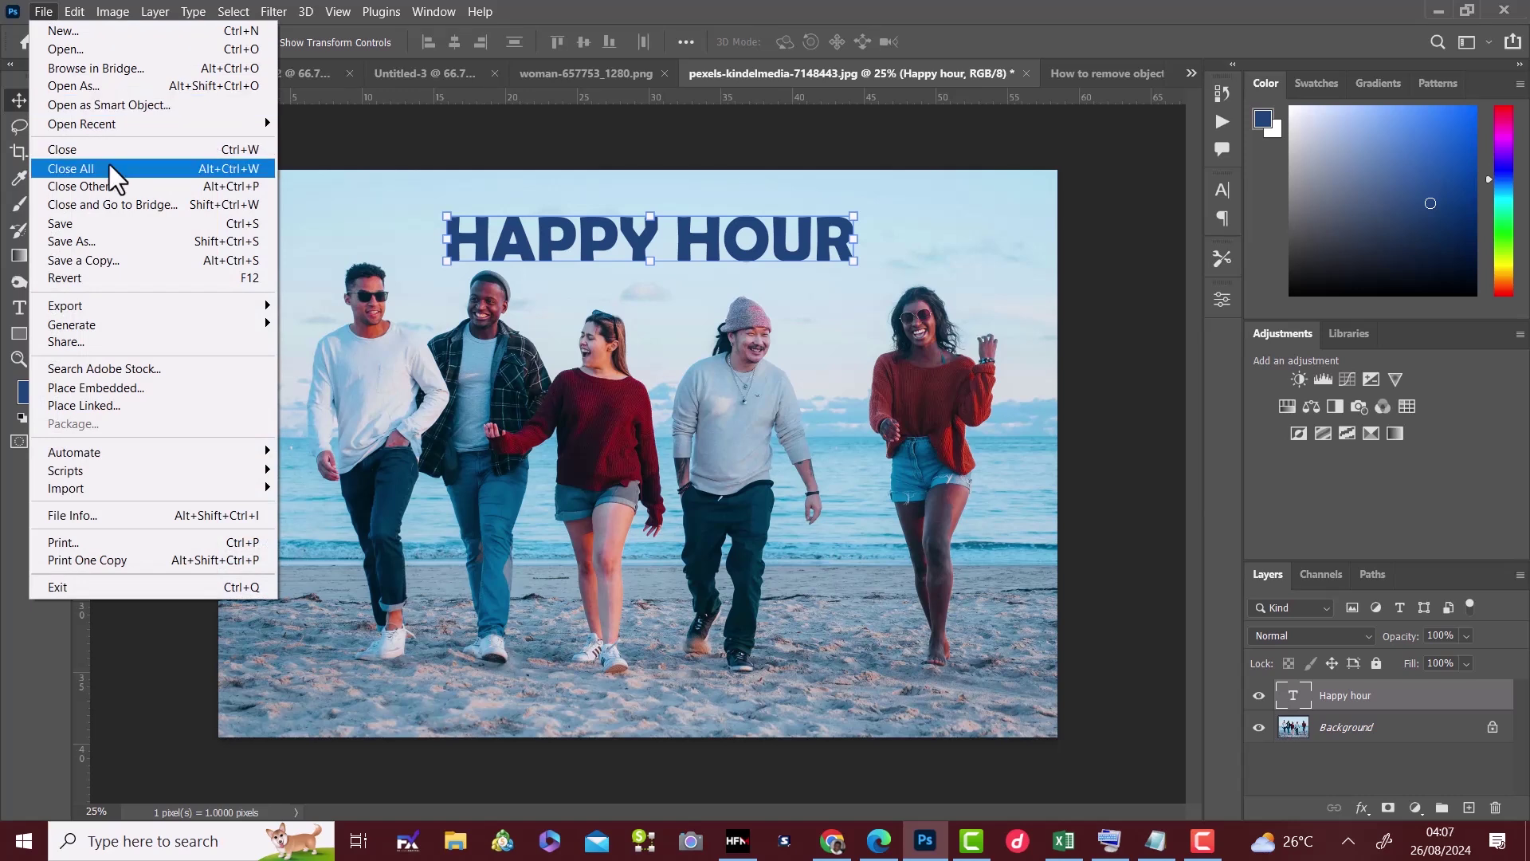
Set up a Photoshop PSD copy named 'Master class' with the Desktop as its save location
left_click(128, 265)
left_click(263, 361)
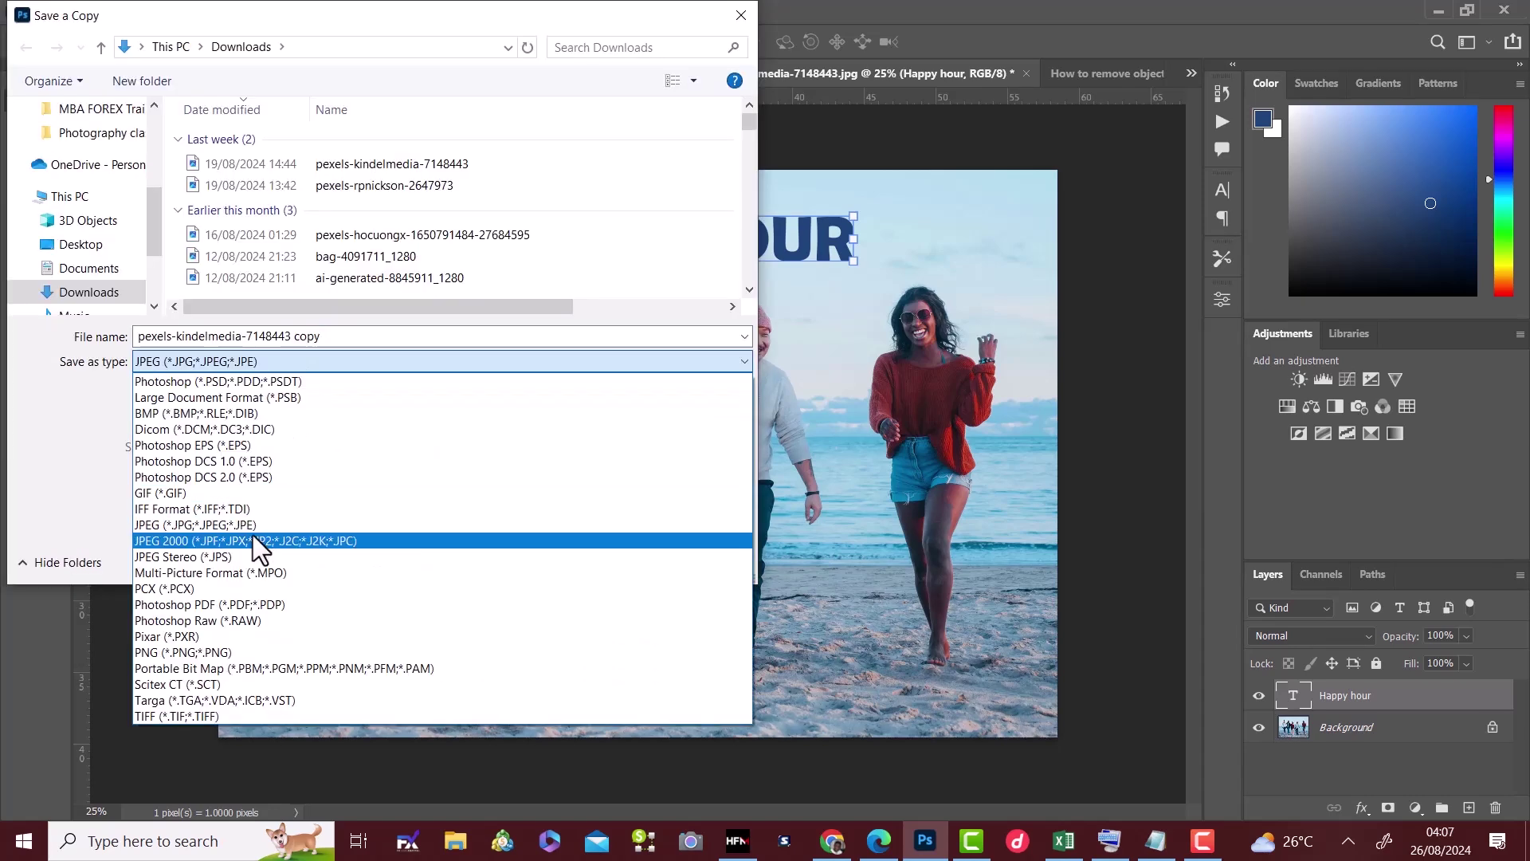
left_click(342, 379)
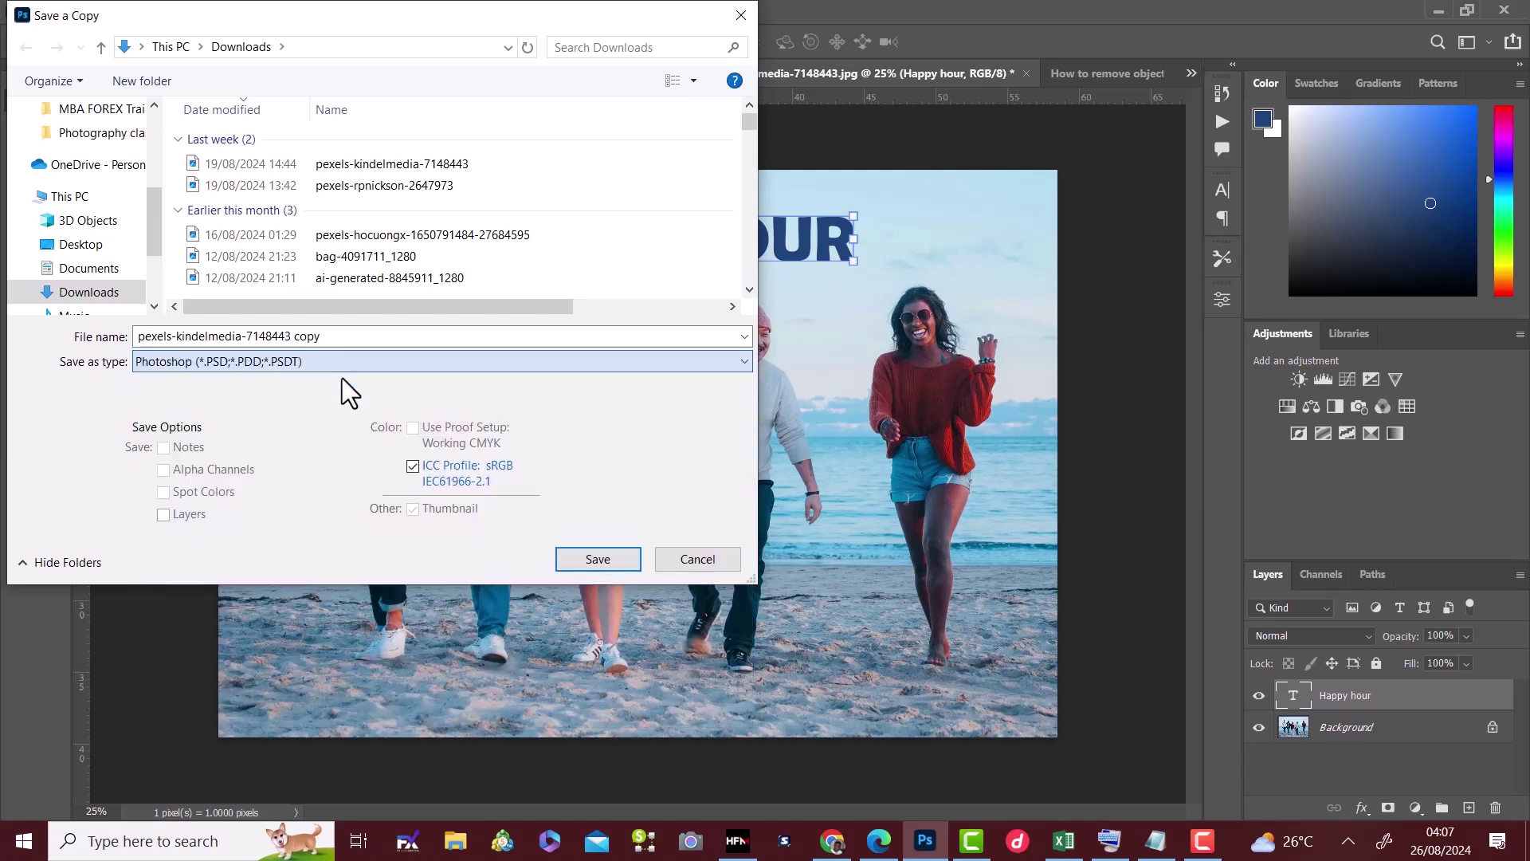
left_click(360, 337)
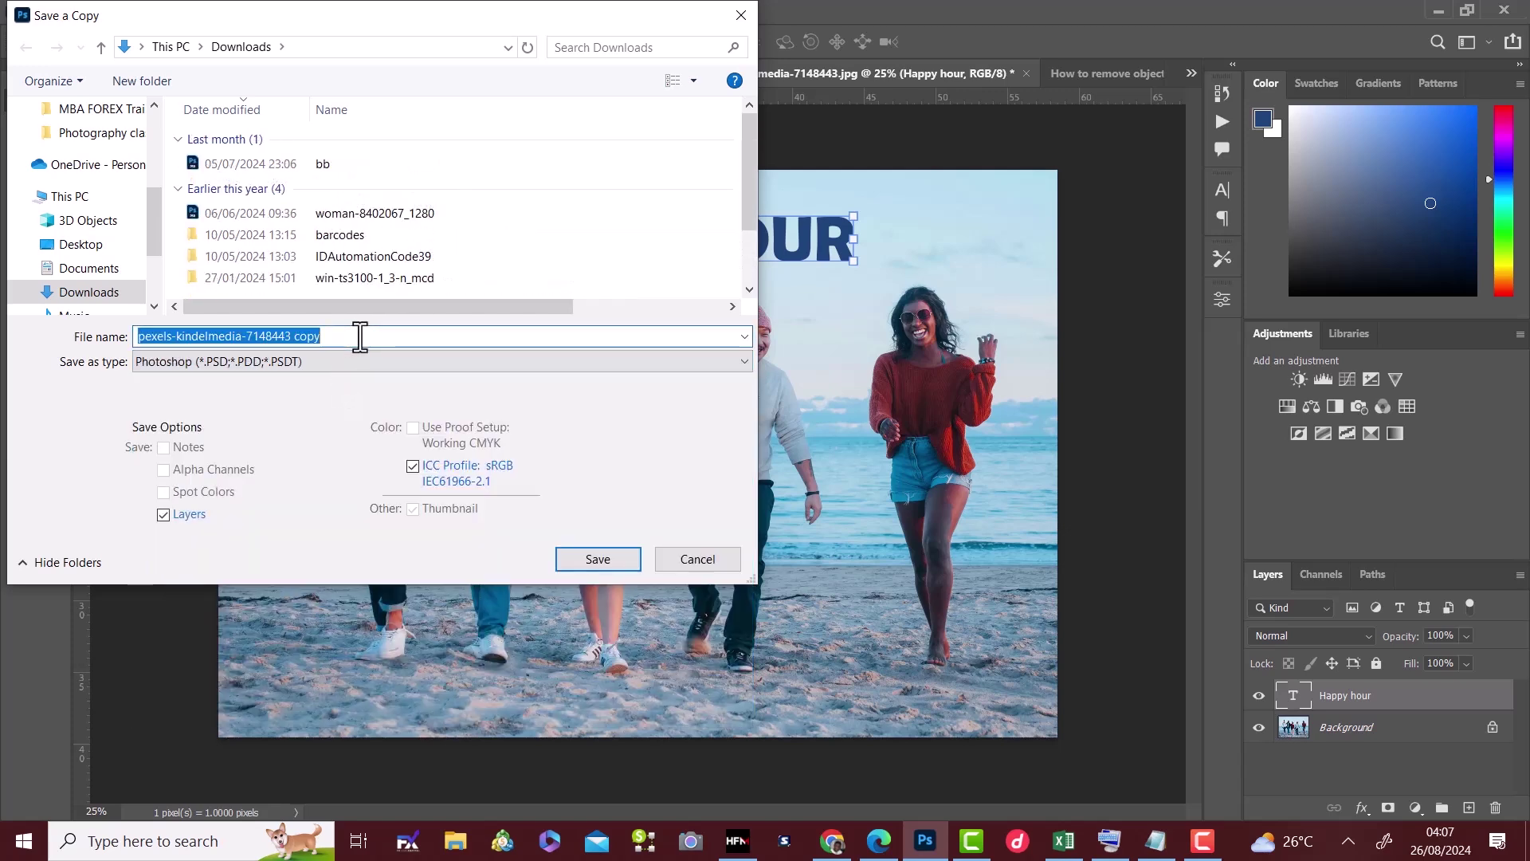
type("day")
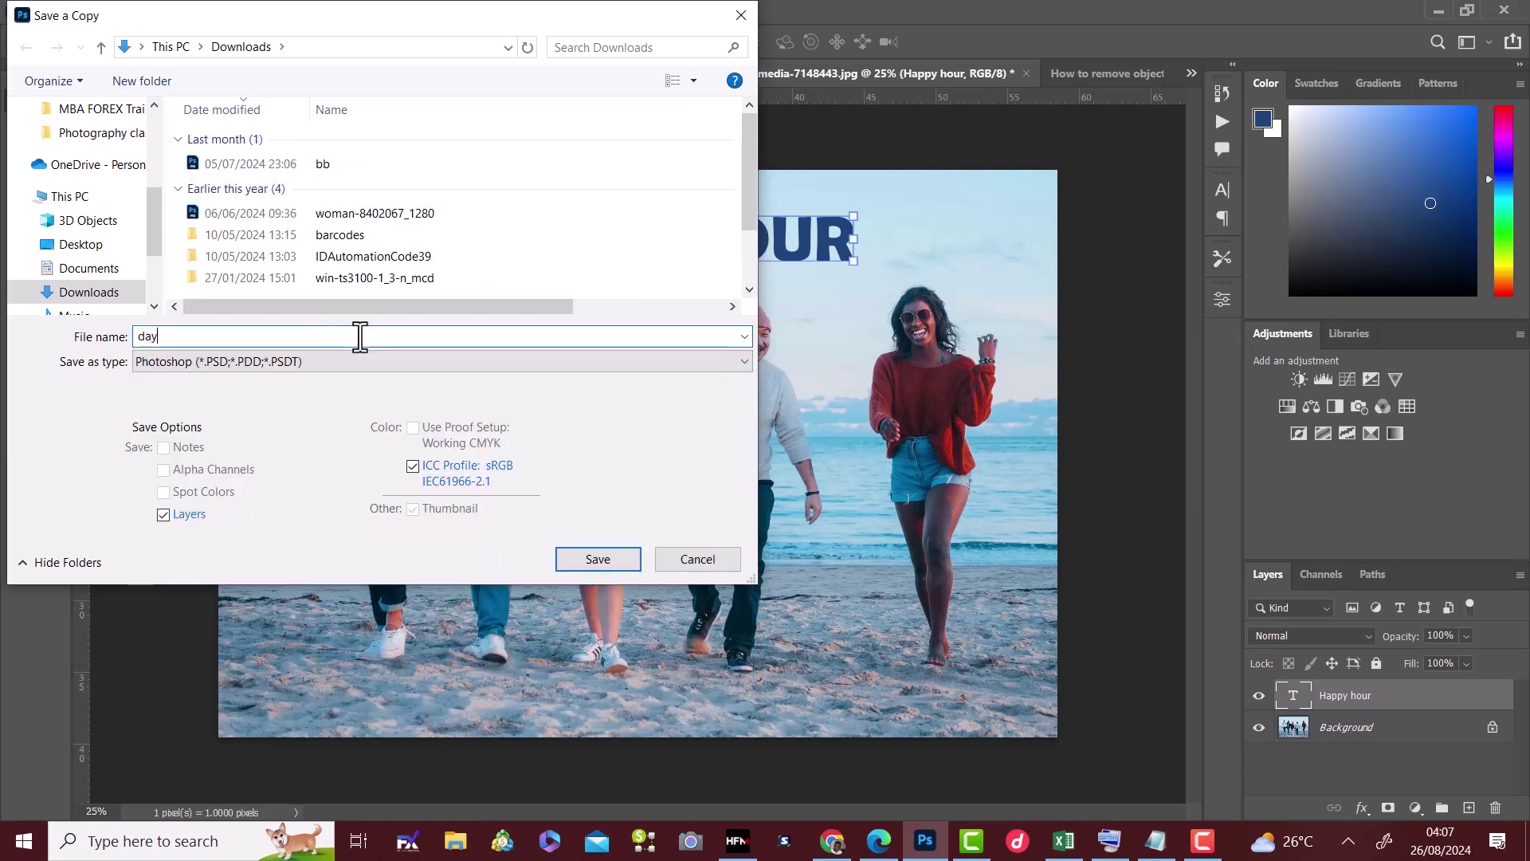
key("BackSpace")
key("BackSpace")
key("BackSpace")
type("Maste")
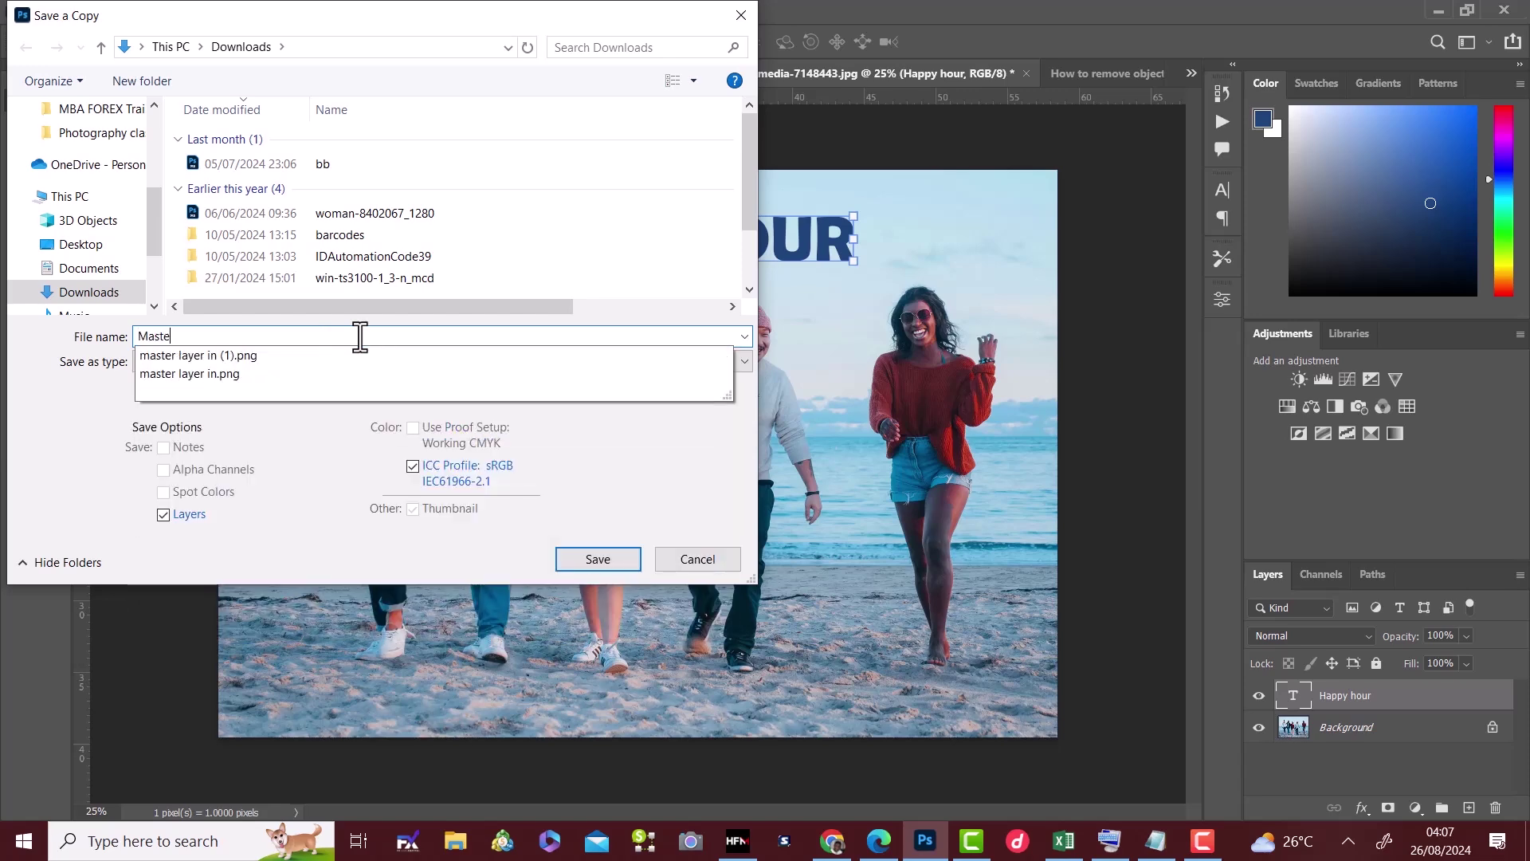
type("r class")
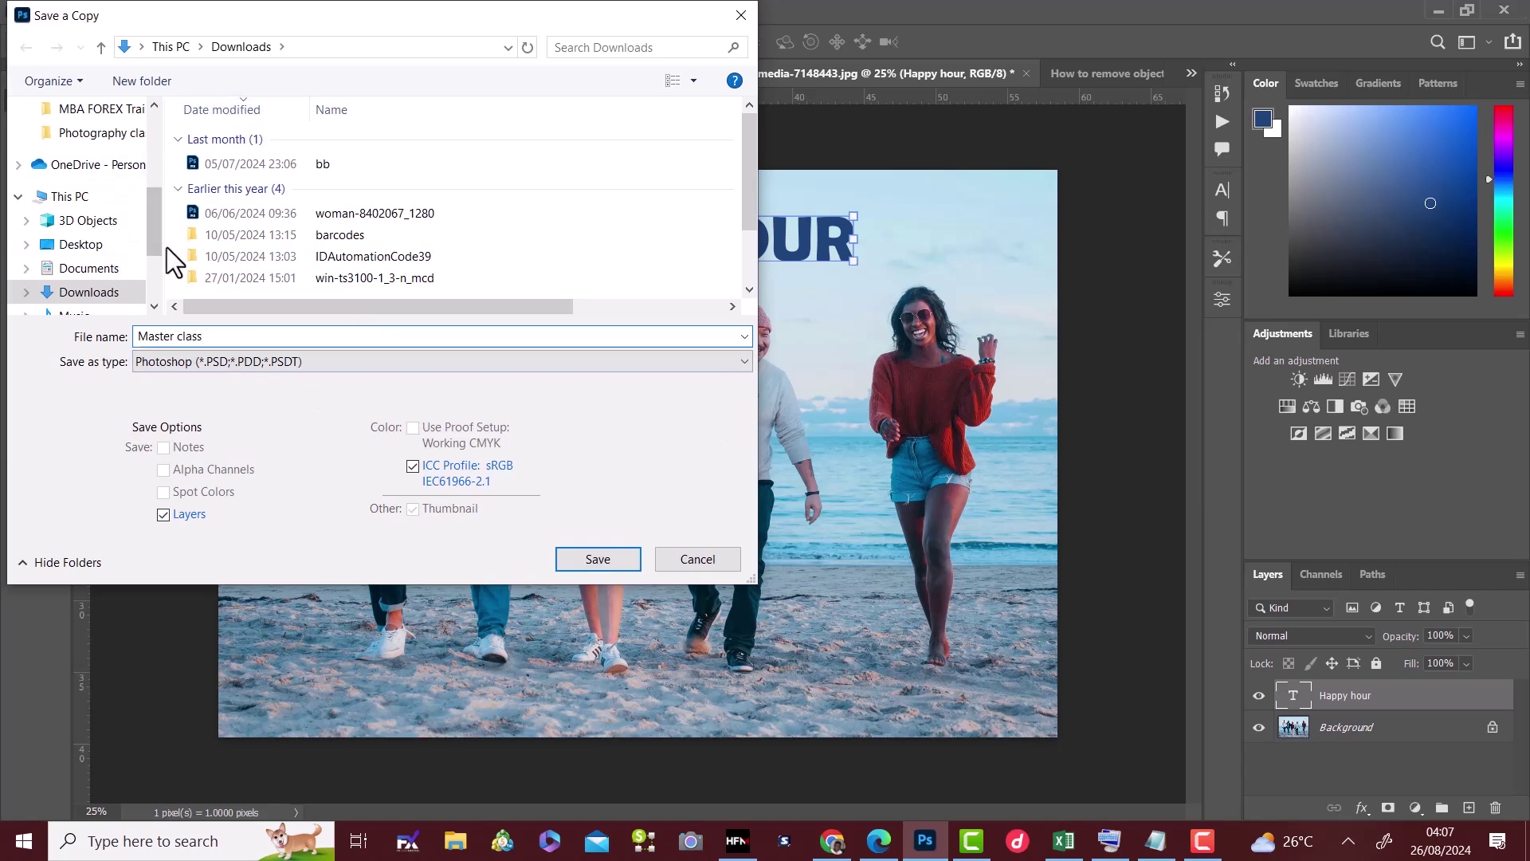
left_click(110, 274)
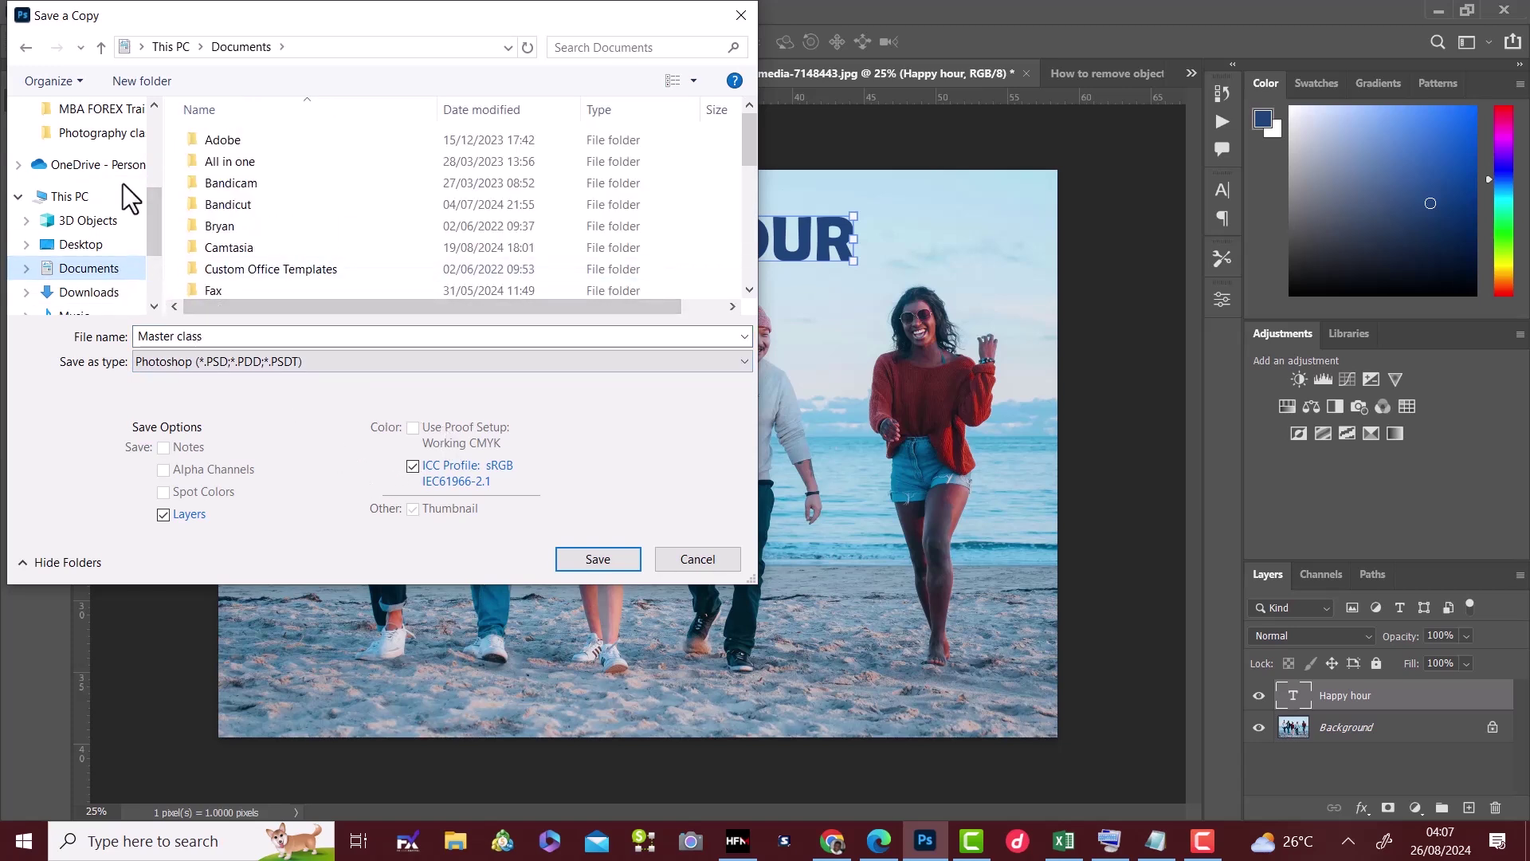
left_click(76, 252)
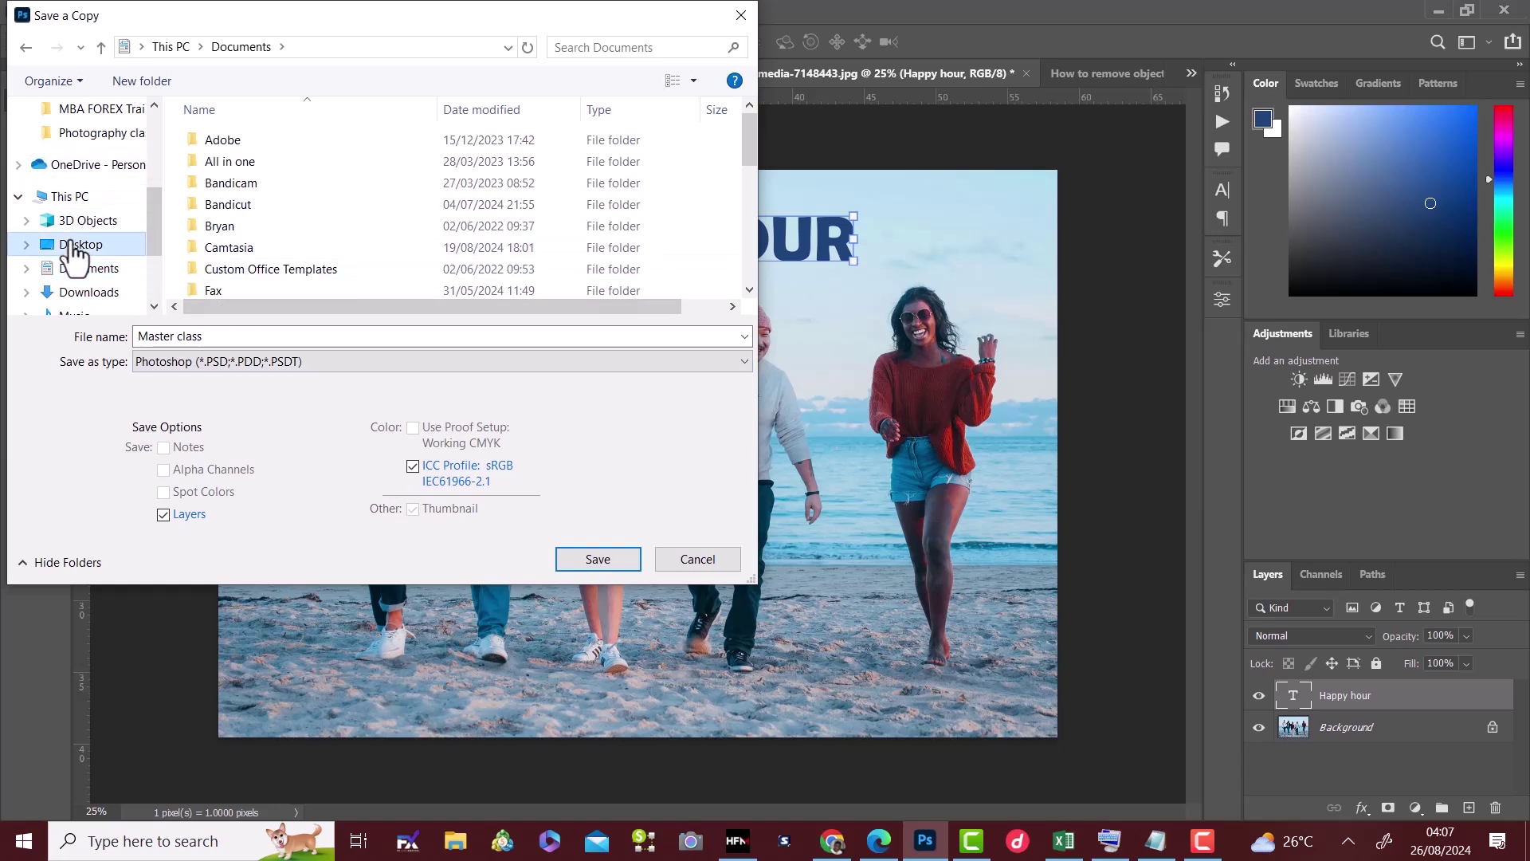